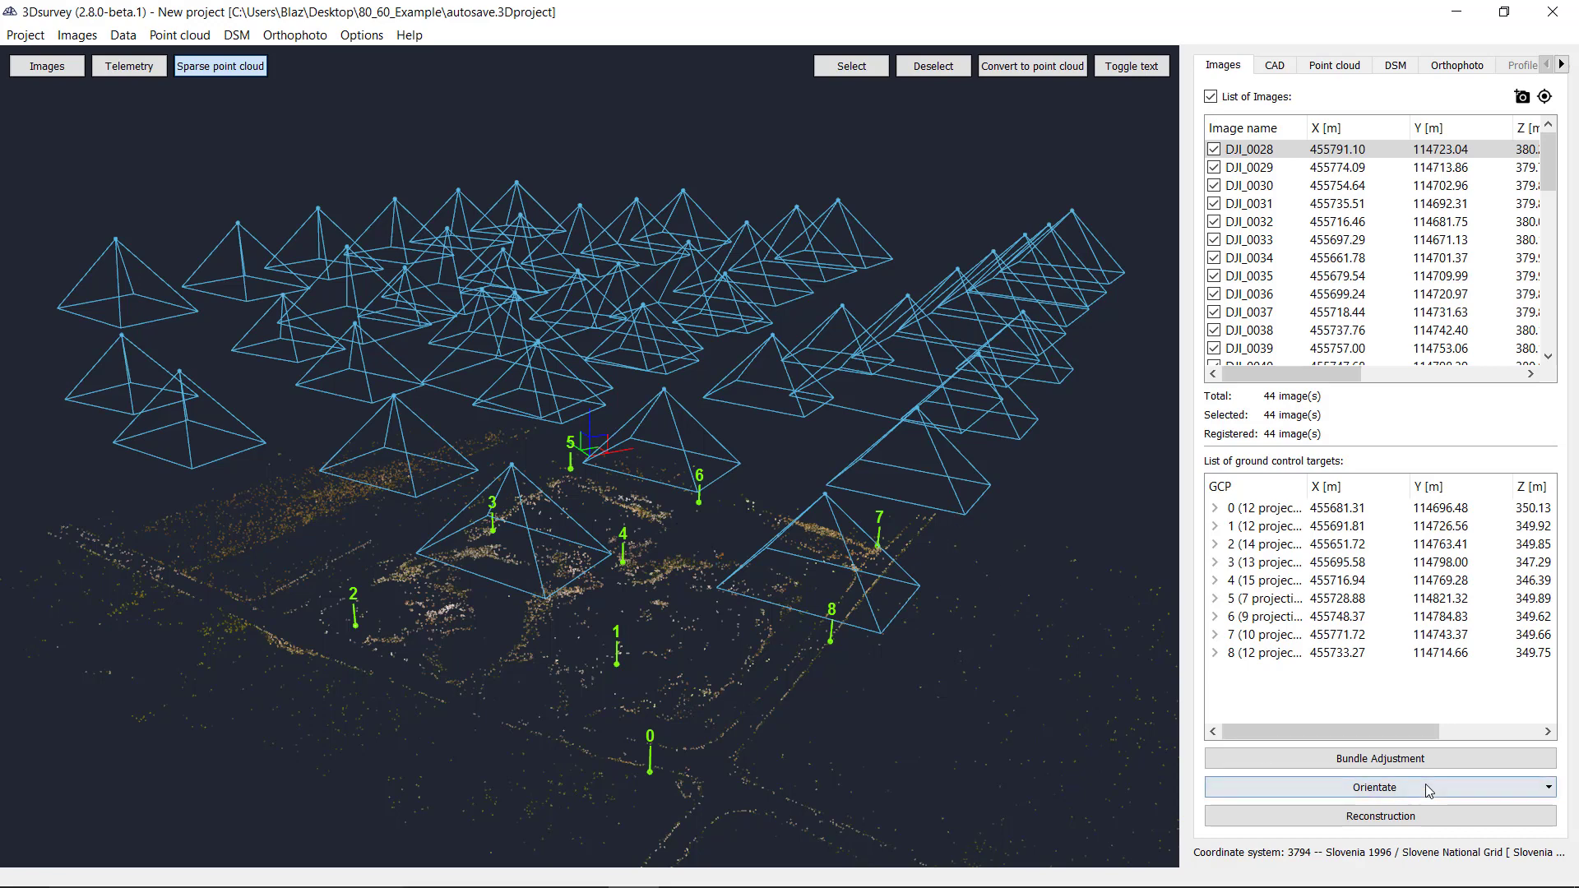
{"action": "left_click", "coordinate": [1396, 823]}
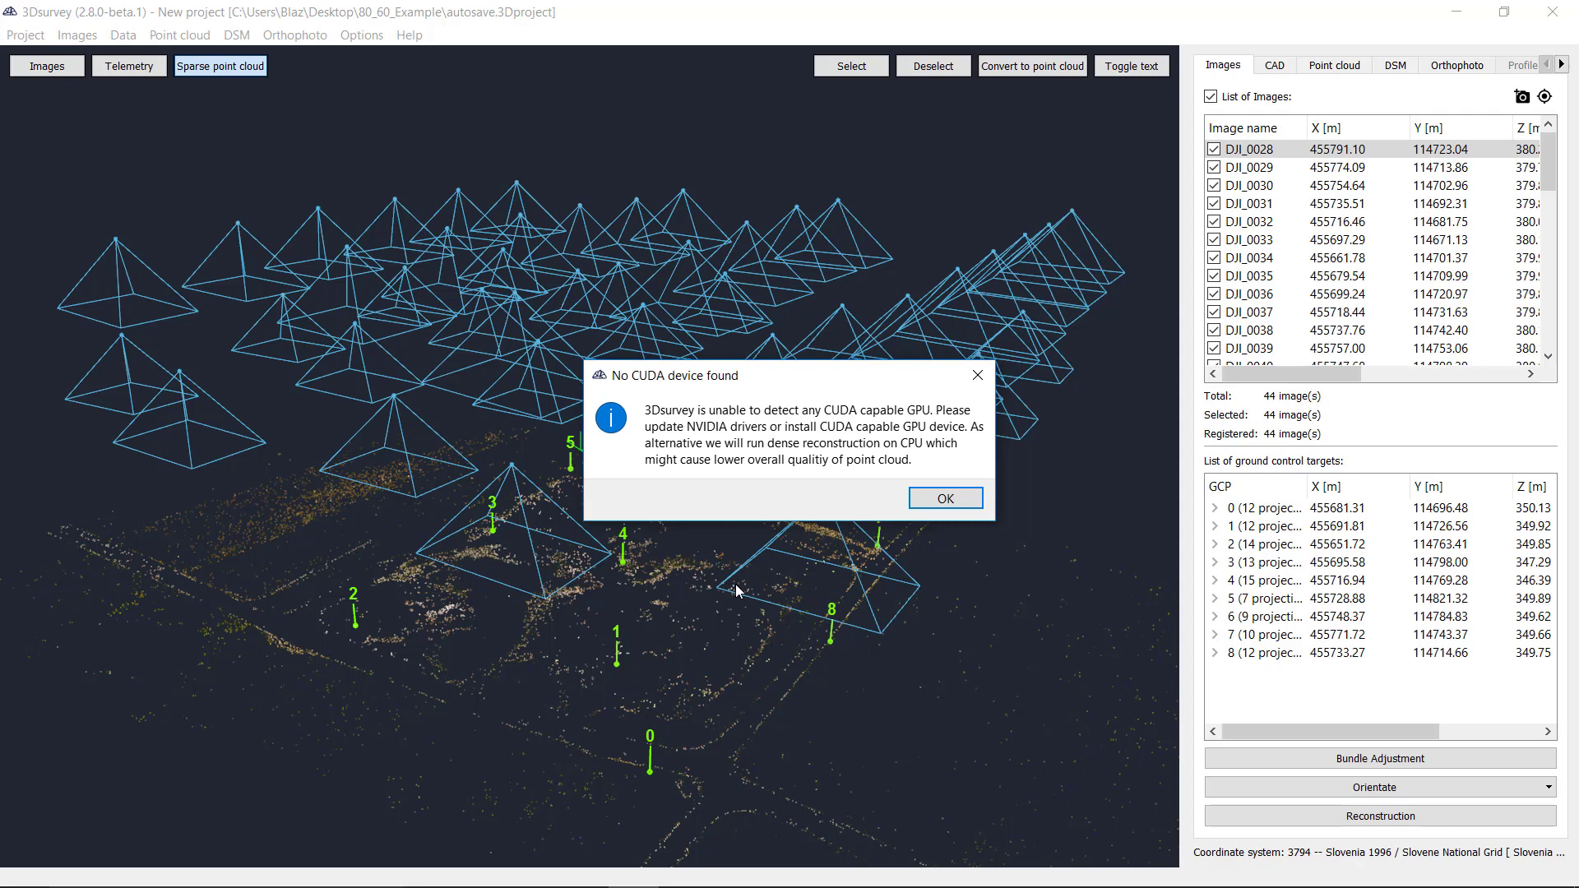
{"action": "left_click", "coordinate": [977, 498]}
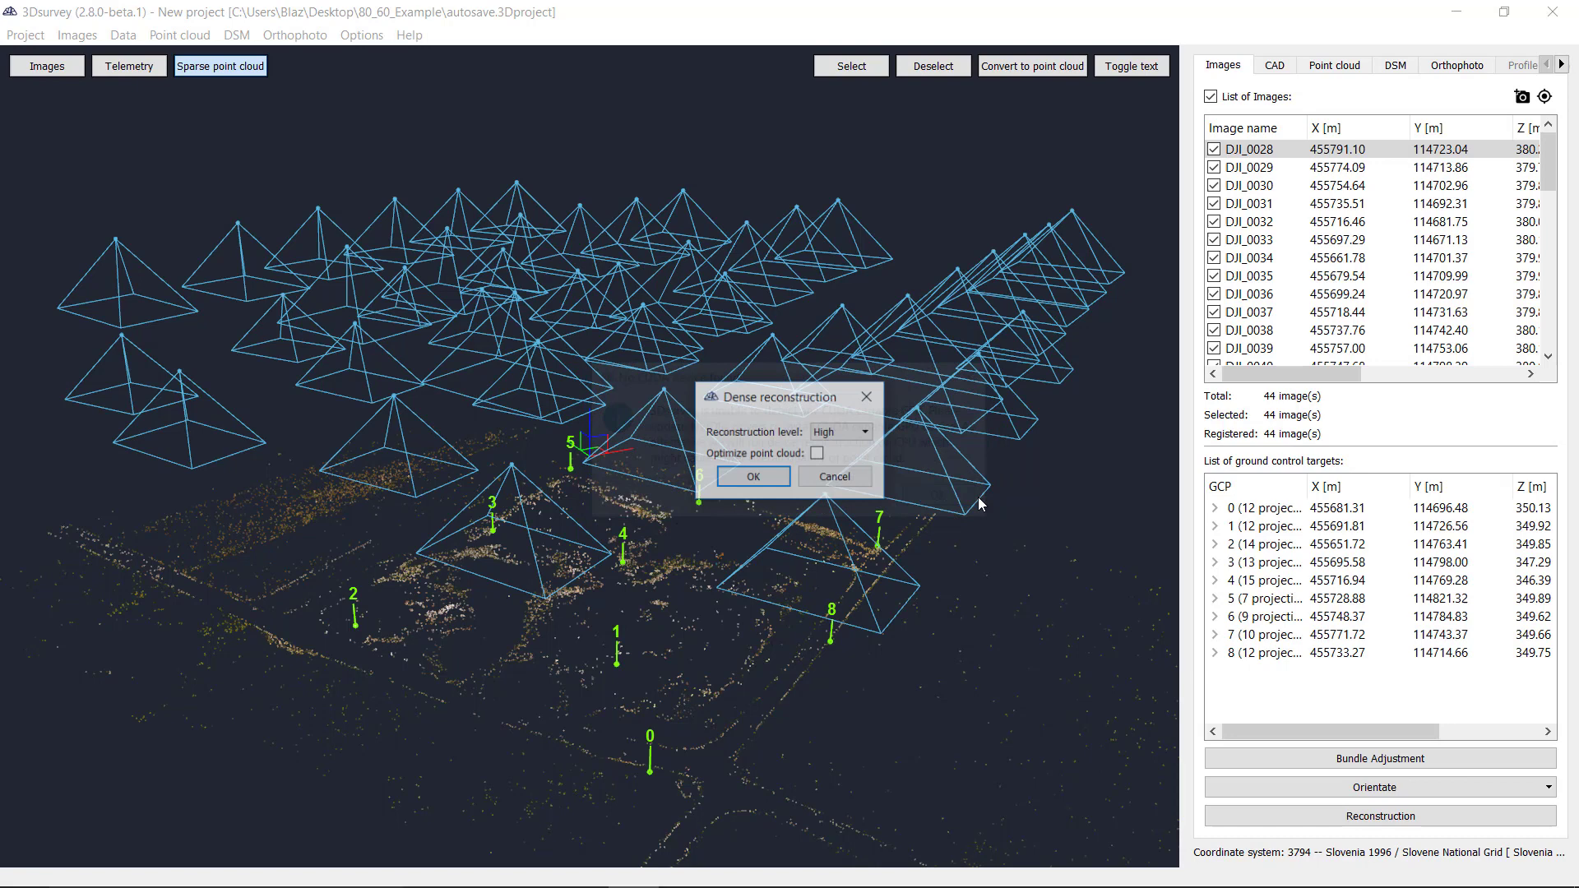
{"action": "left_click", "coordinate": [846, 480]}
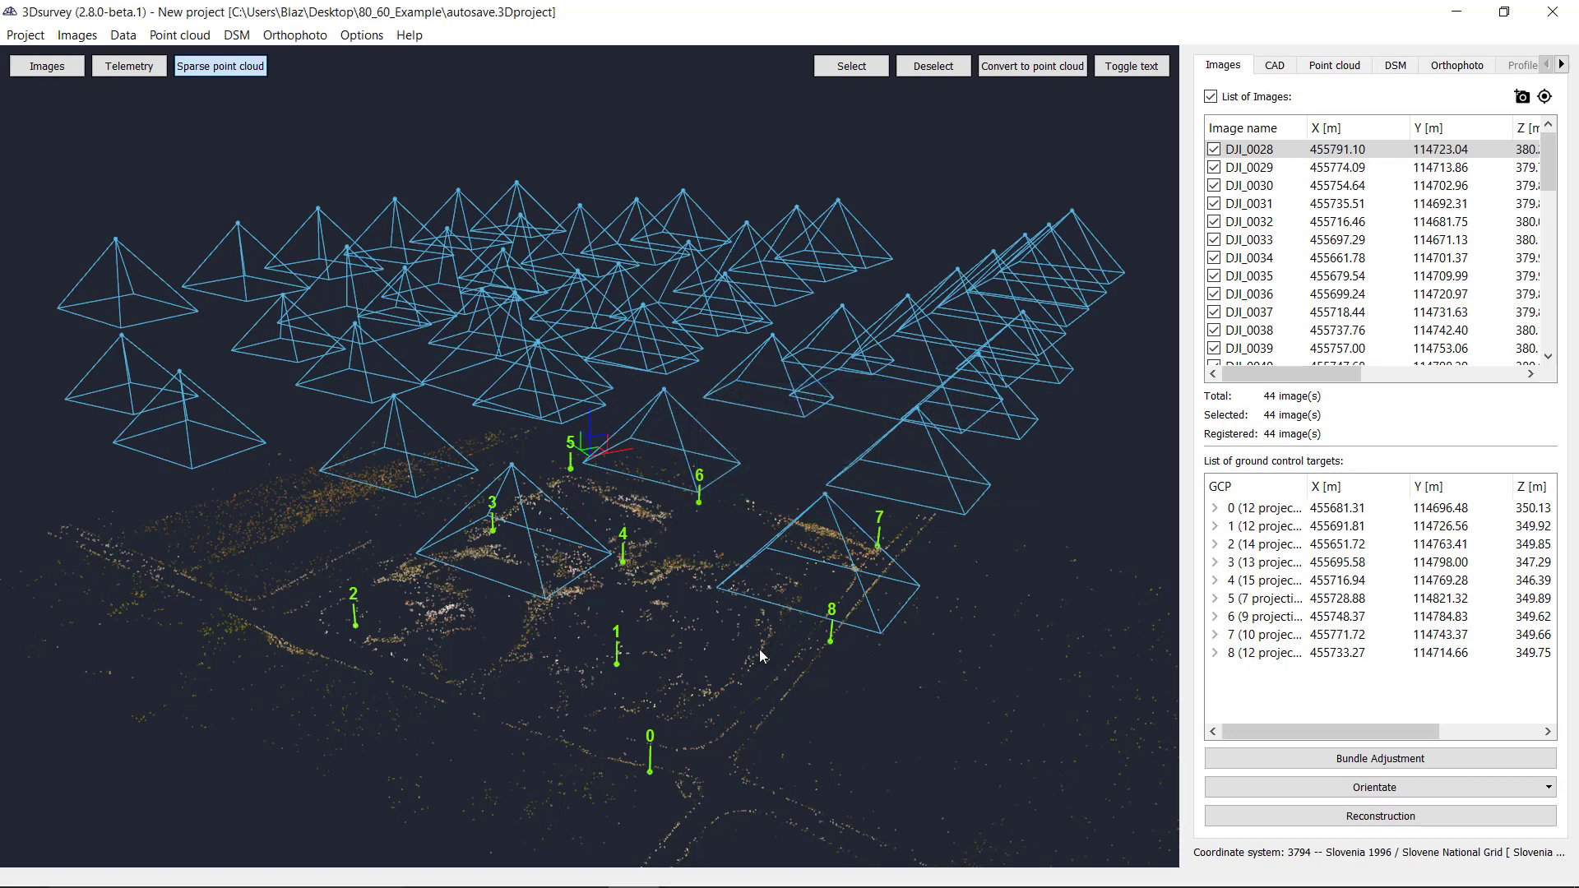
Check the computer's graphics hardware in Task Manager's performance view and under Display adapters in Device Manager.
{"action": "key", "text": "ctrl+shift+Escape"}
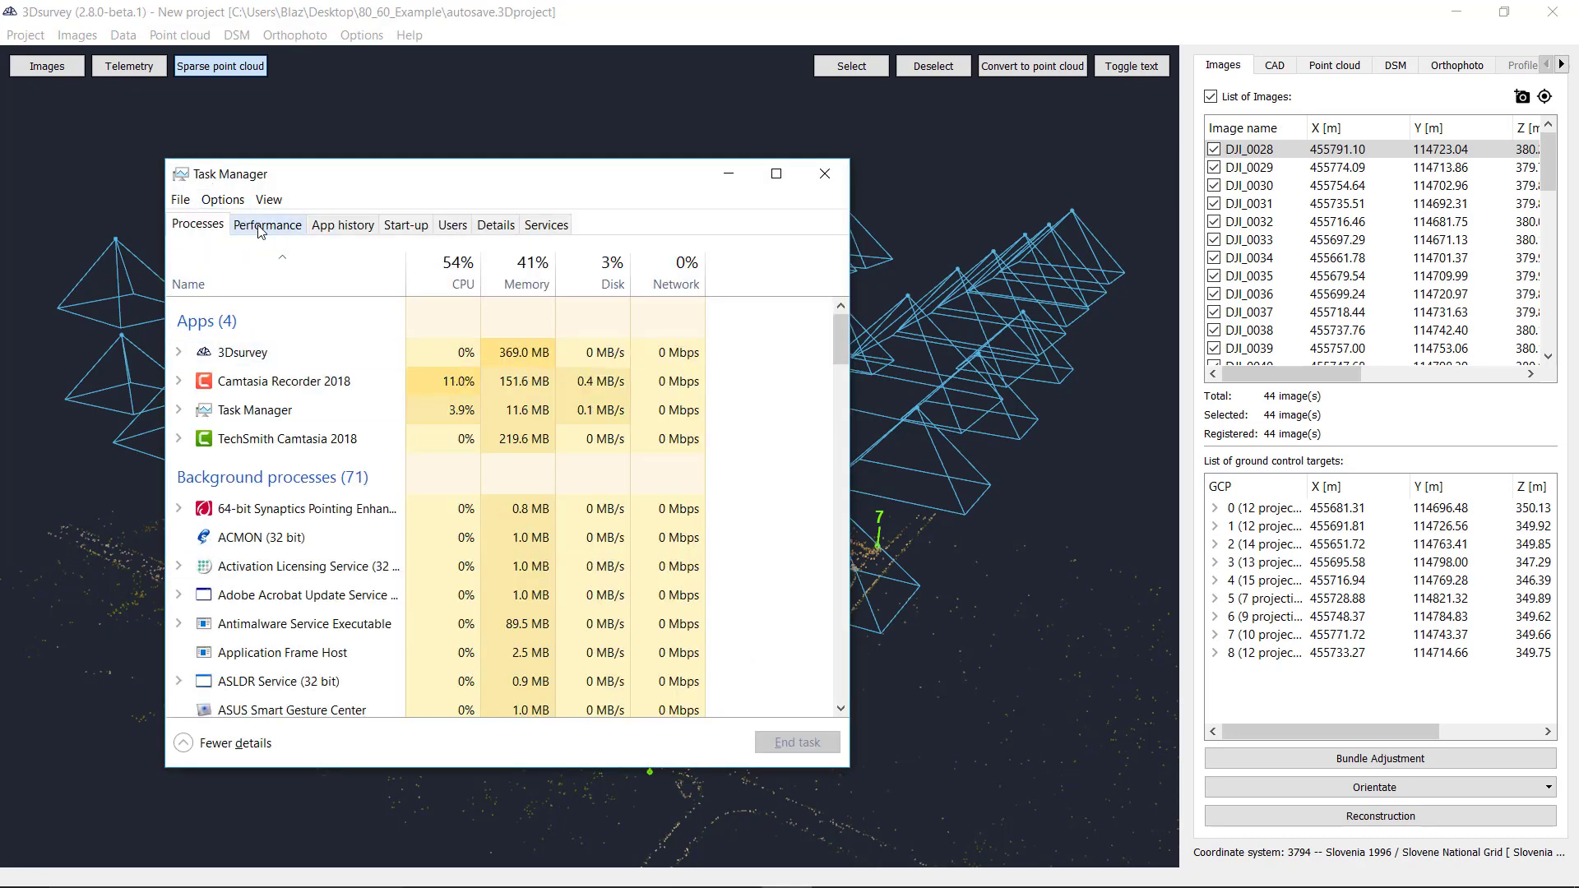
{"action": "left_click", "coordinate": [263, 225]}
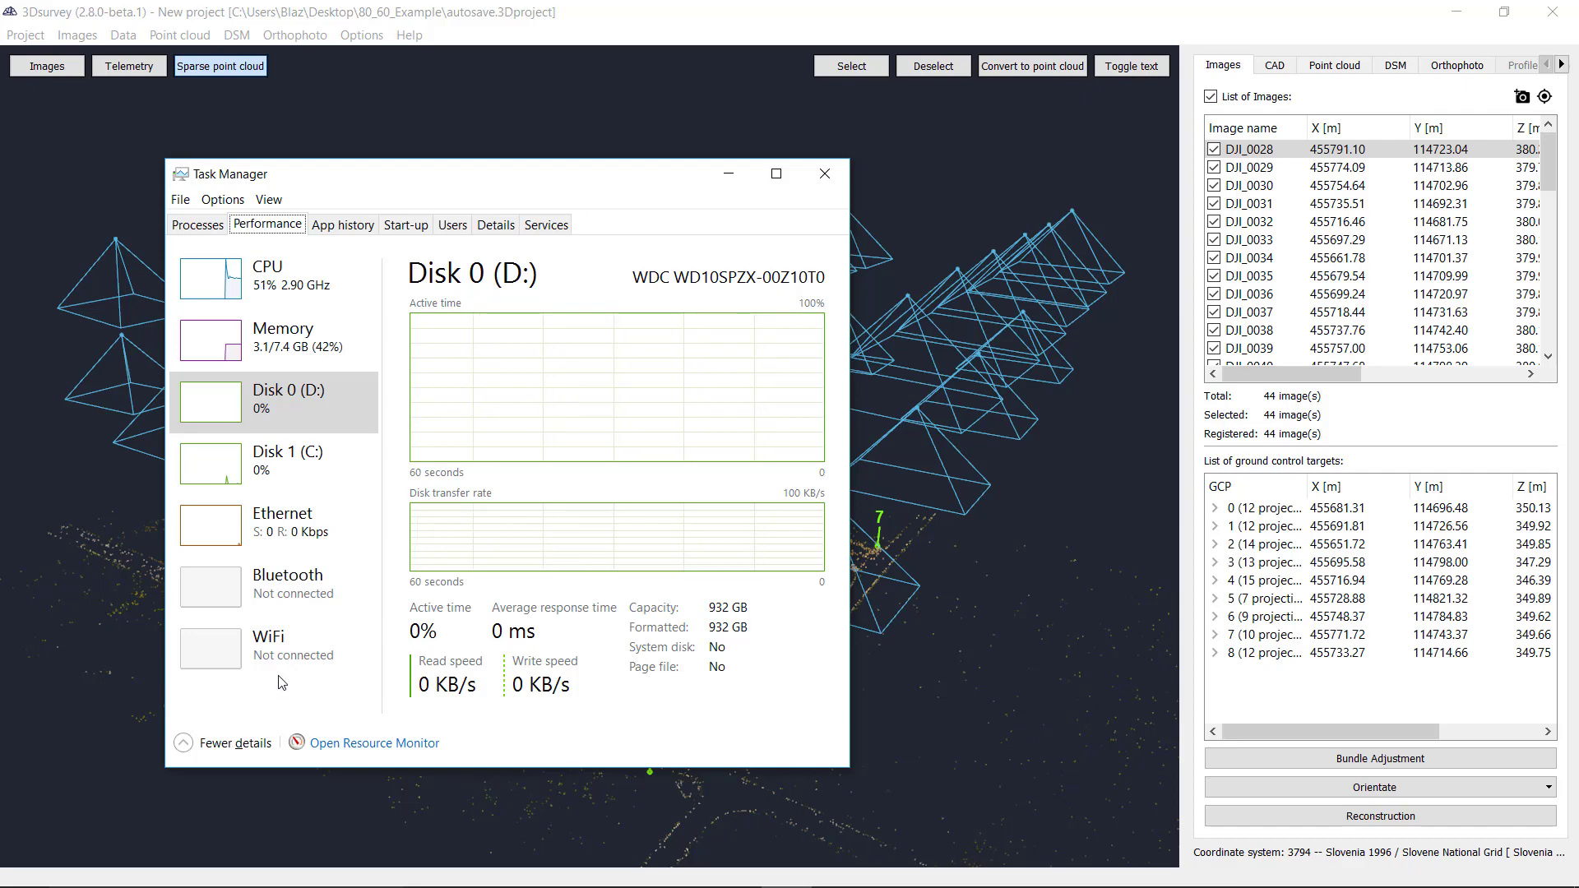
{"action": "mouse_move", "coordinate": [238, 882]}
{"action": "left_click", "coordinate": [187, 874]}
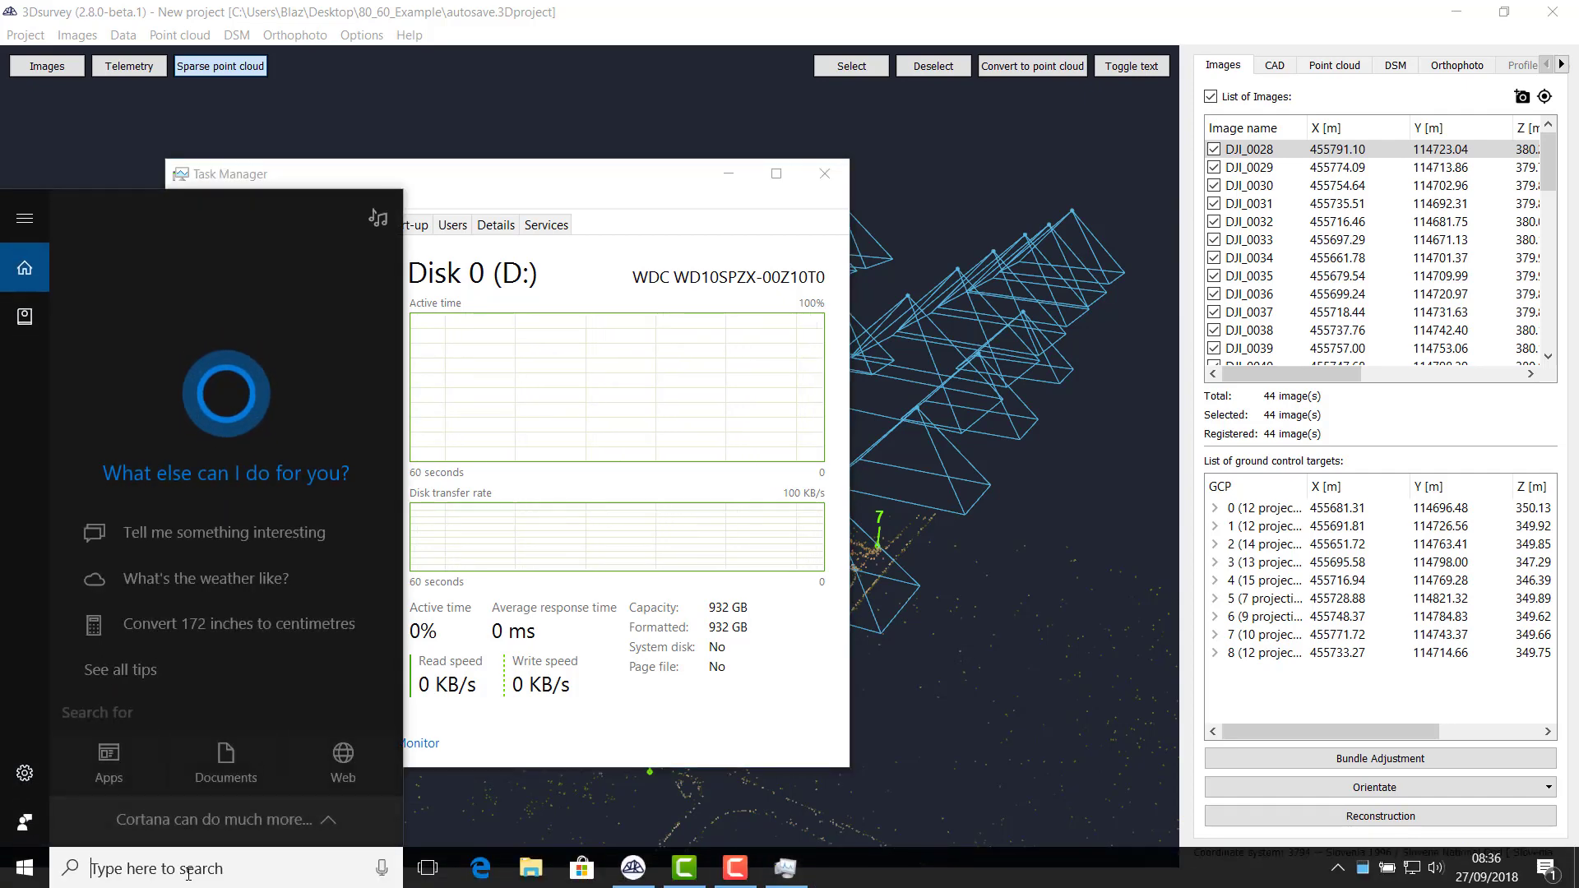
{"action": "type", "text": "dev"}
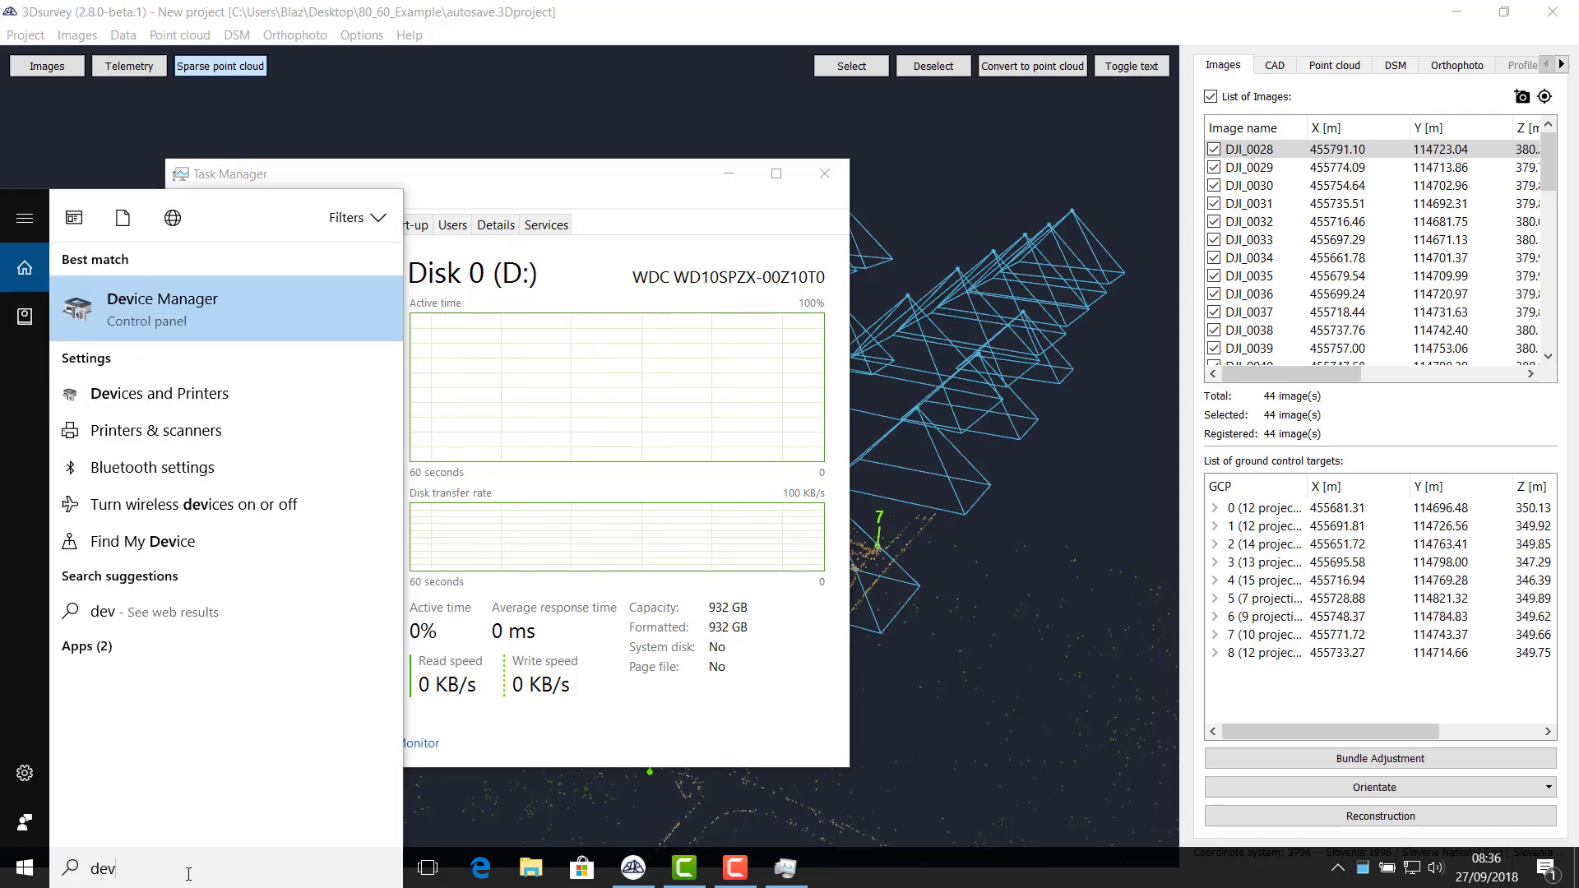
{"action": "key", "text": "Return"}
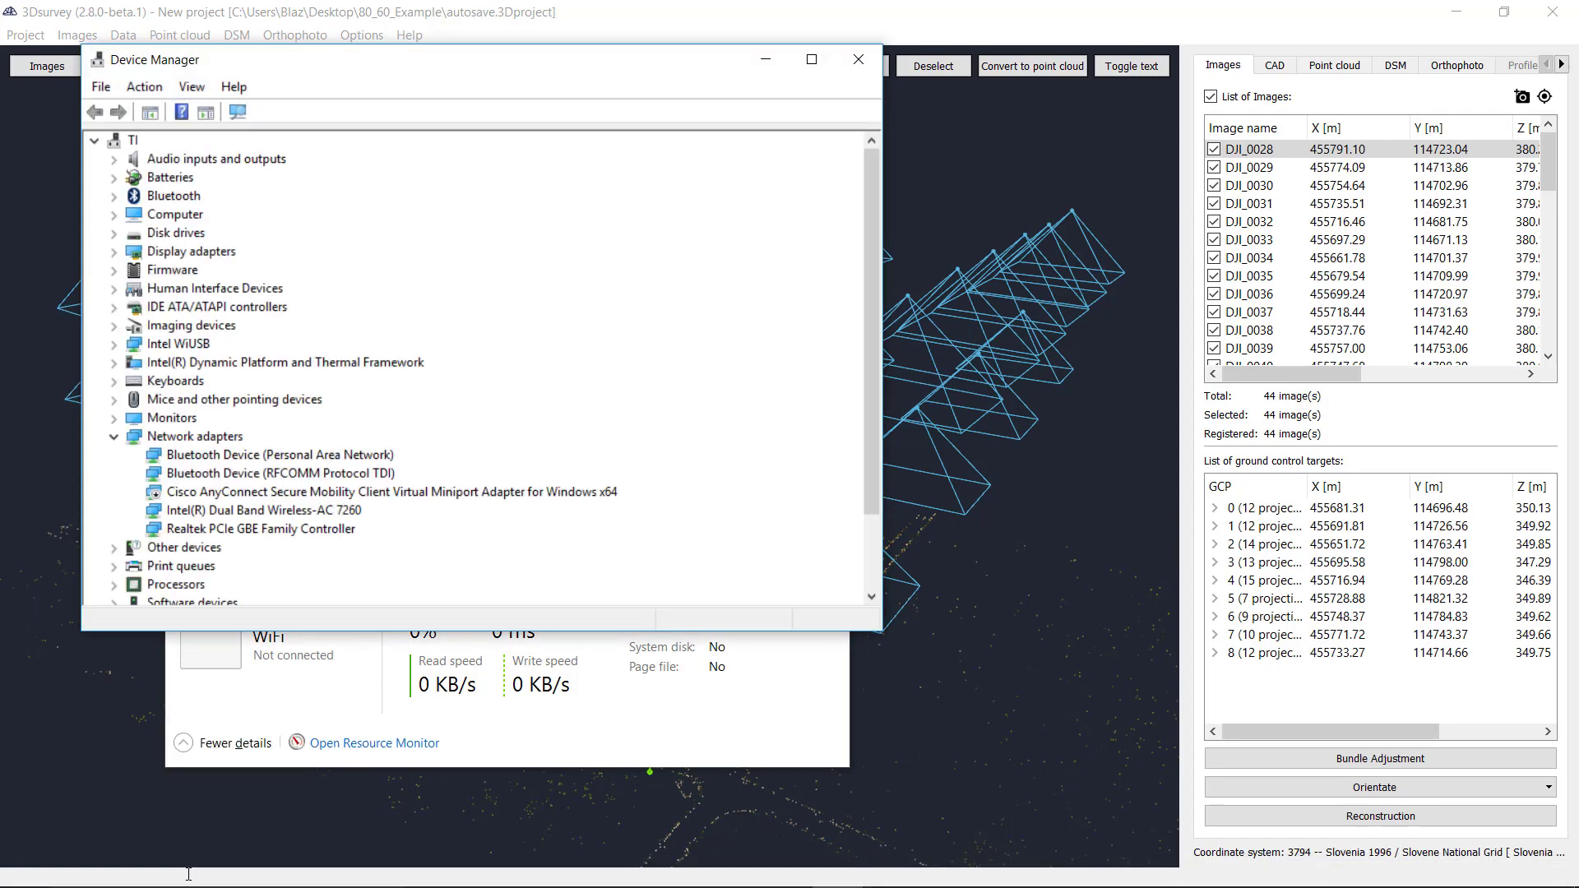
{"action": "left_click", "coordinate": [115, 252]}
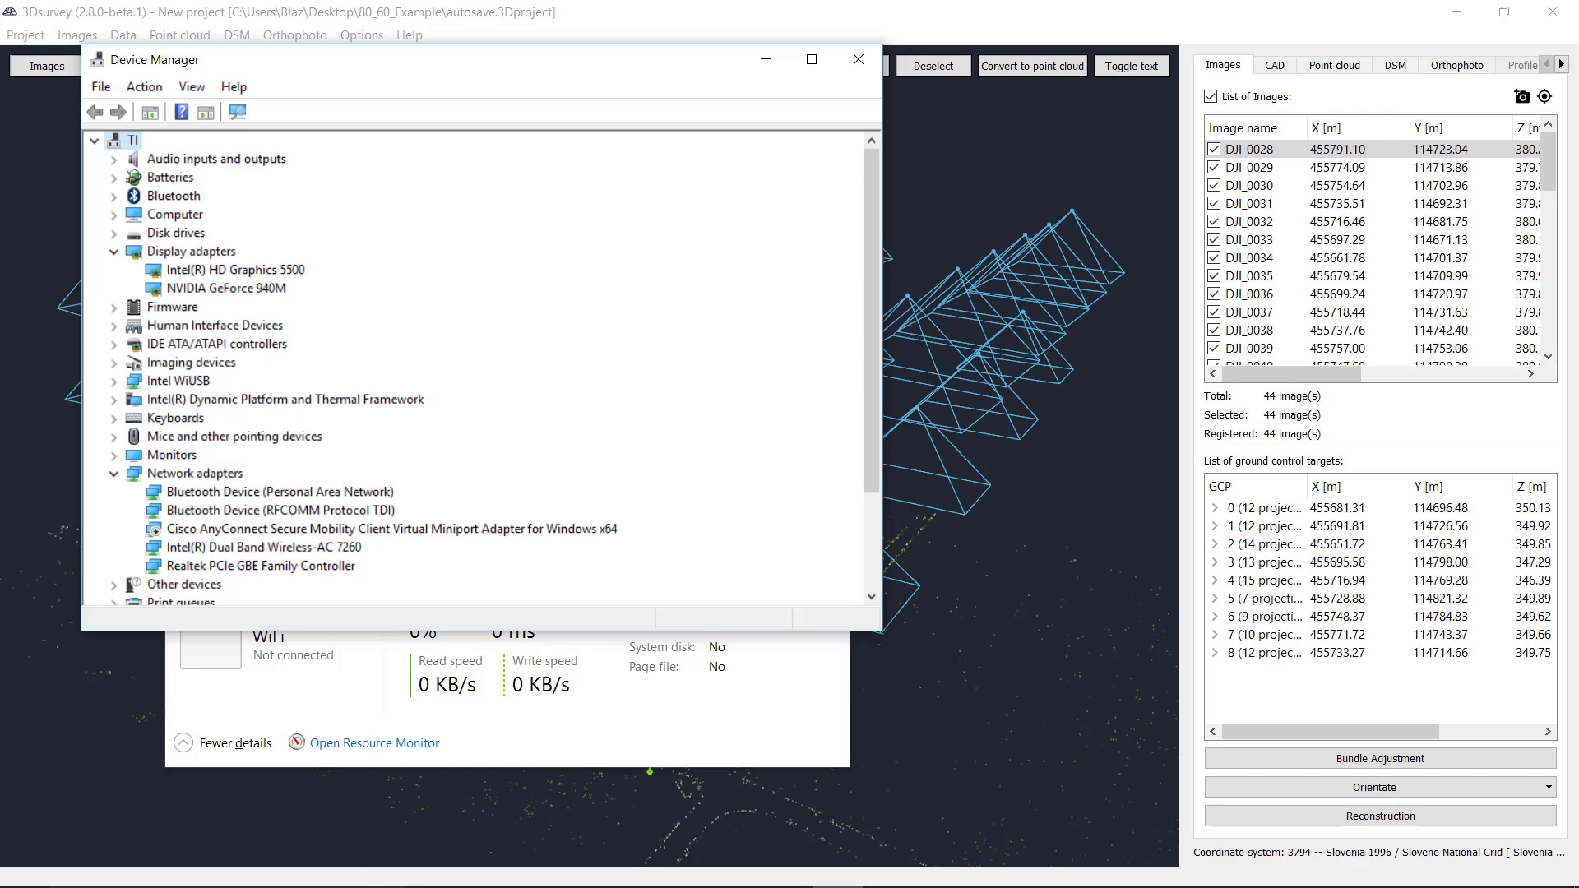
Switch to the Edge browser and go to google.com.
{"action": "mouse_move", "coordinate": [443, 882]}
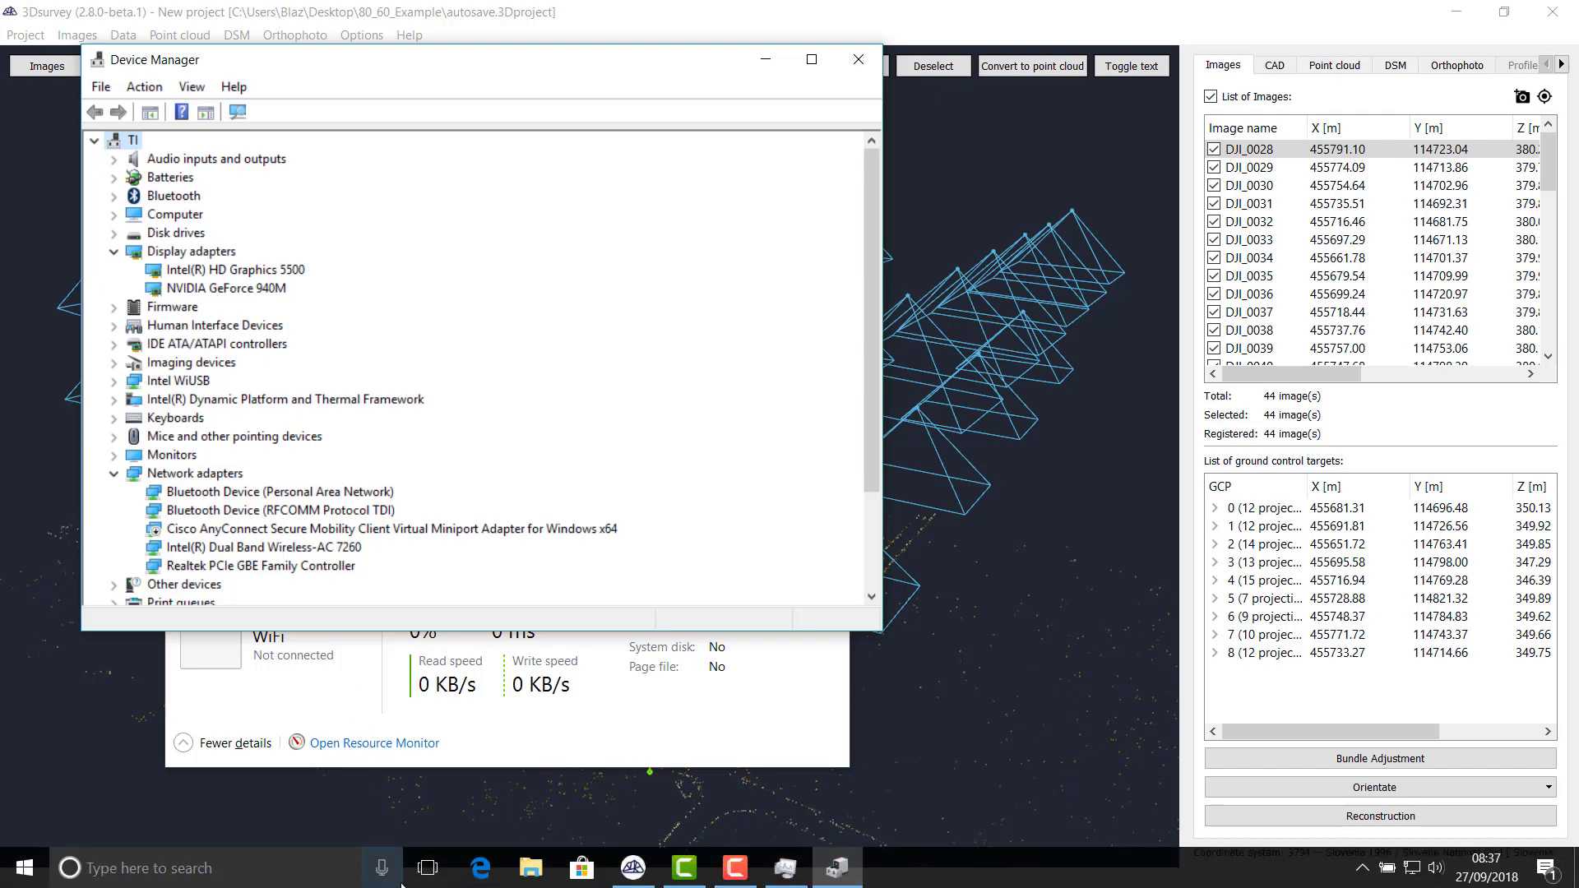
{"action": "left_click", "coordinate": [487, 871]}
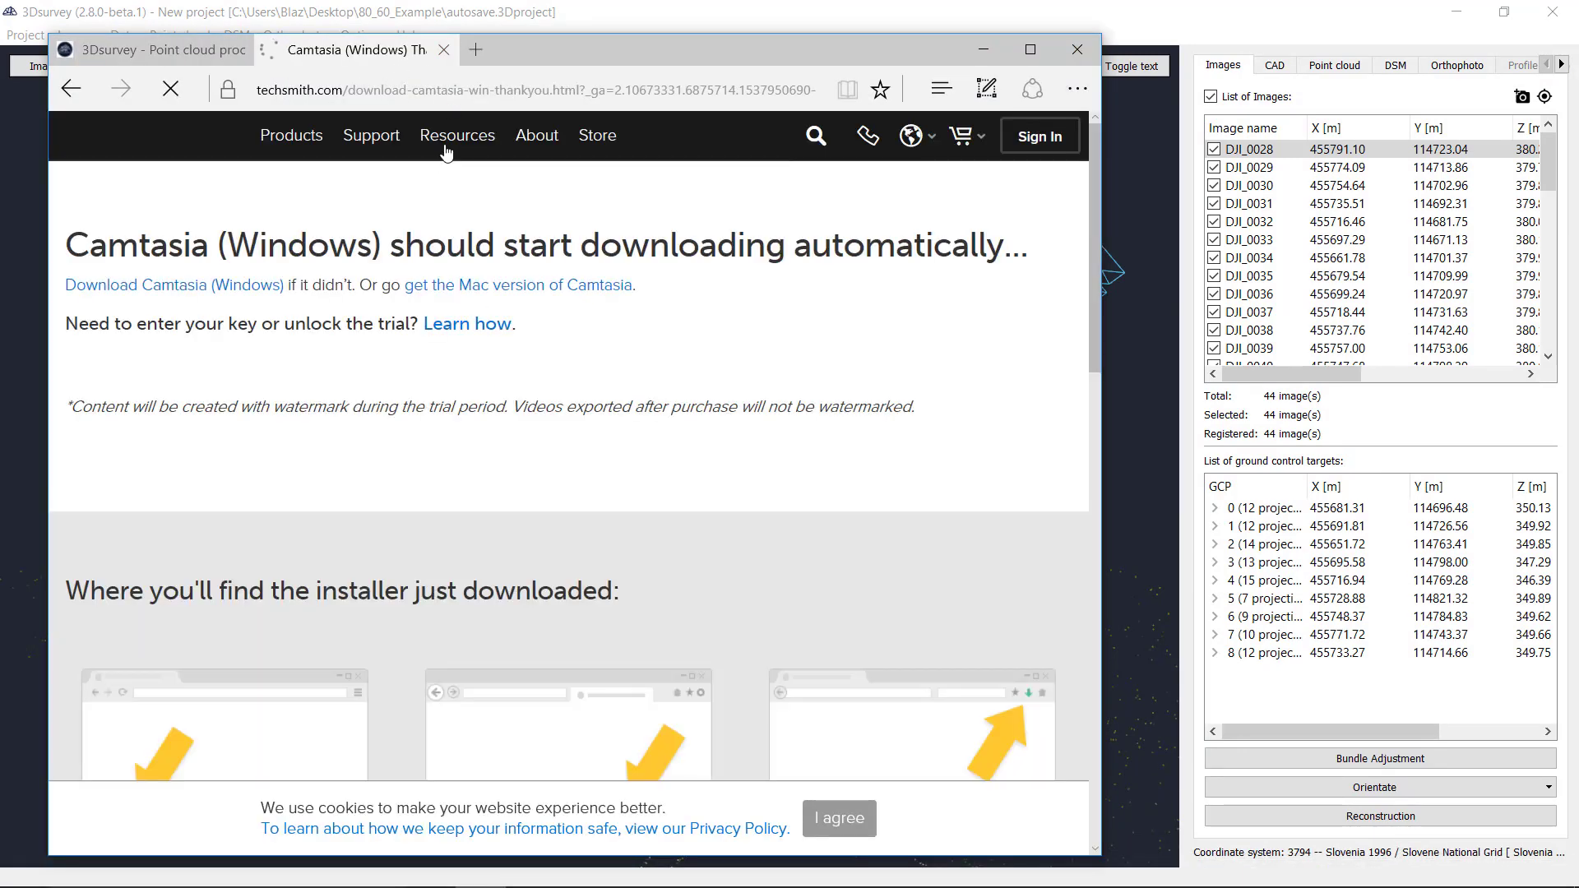
{"action": "left_click", "coordinate": [453, 90]}
{"action": "type", "text": "google.com/"}
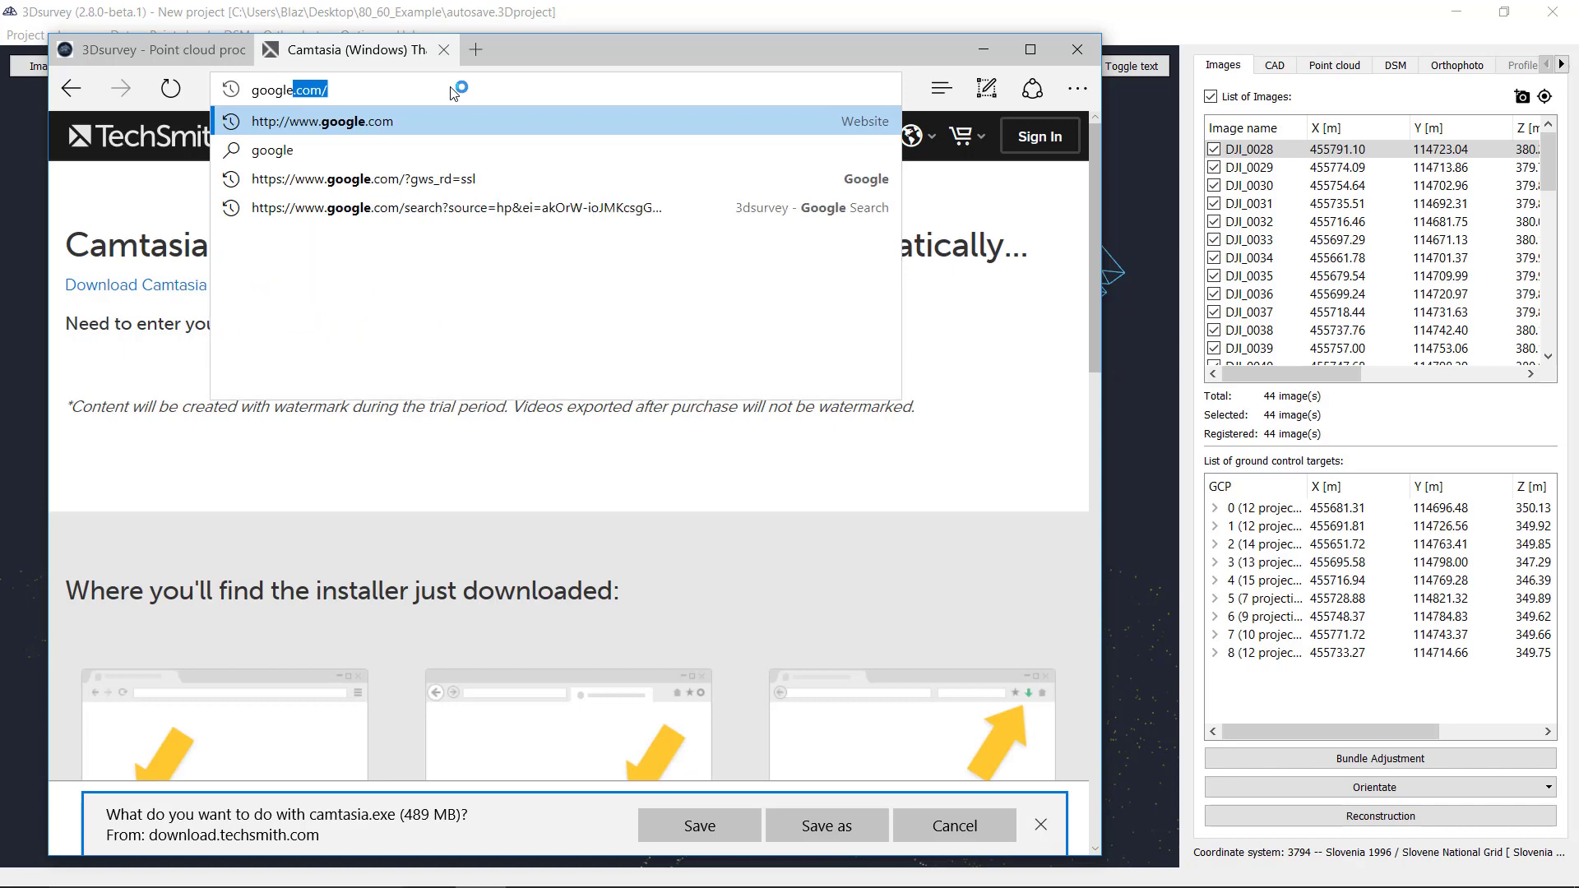
{"action": "key", "text": "Return"}
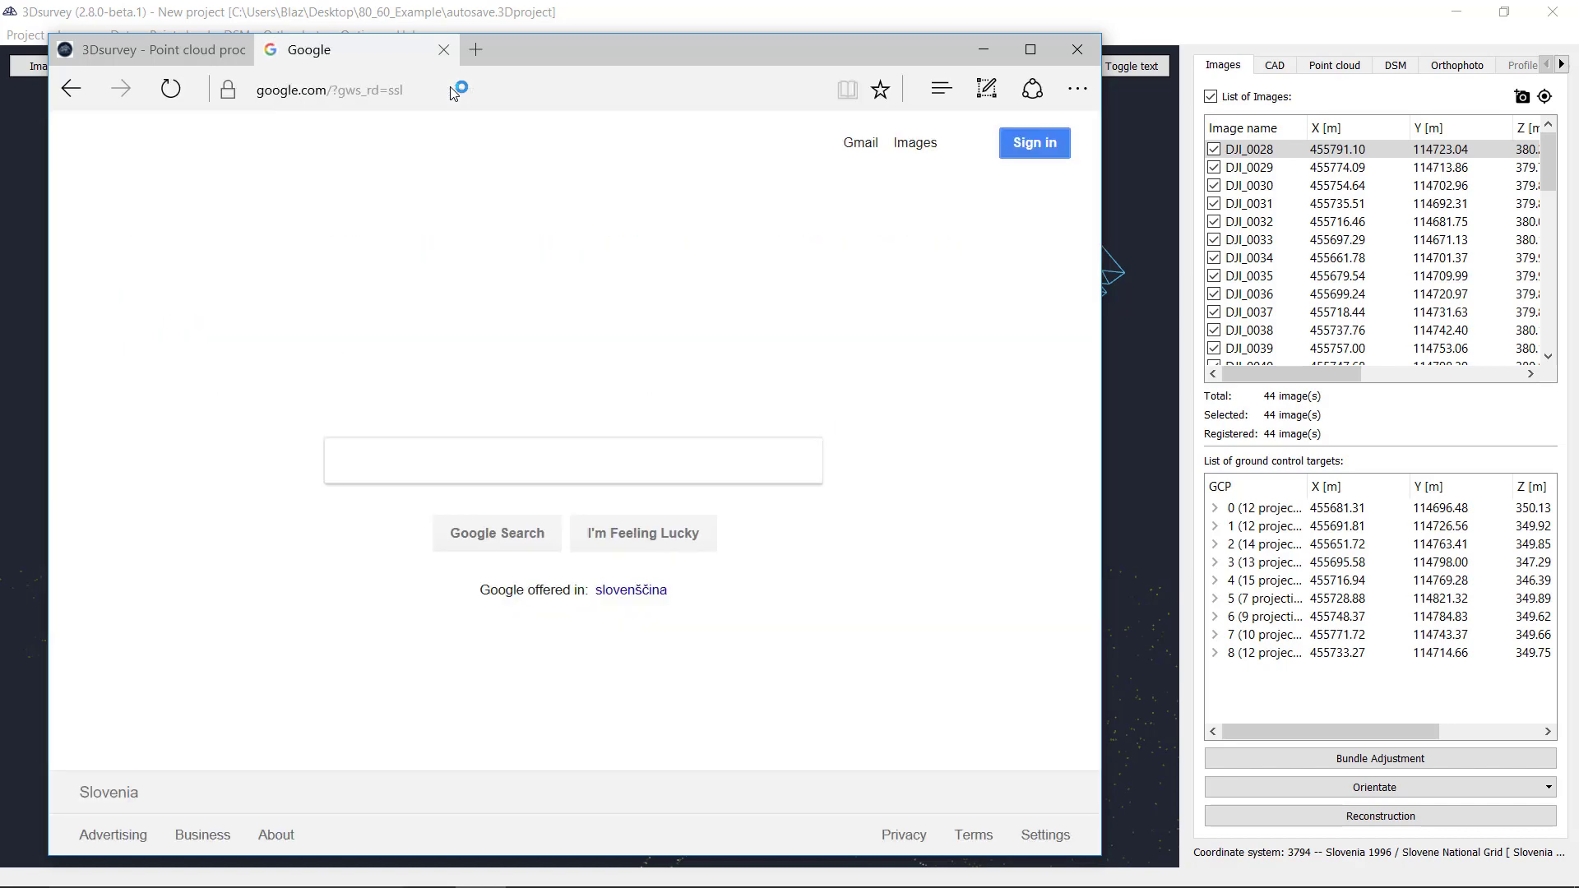
Search Google for "download nvidia graphic driver" and open NVIDIA's Download Drivers page.
{"action": "type", "text": "do"}
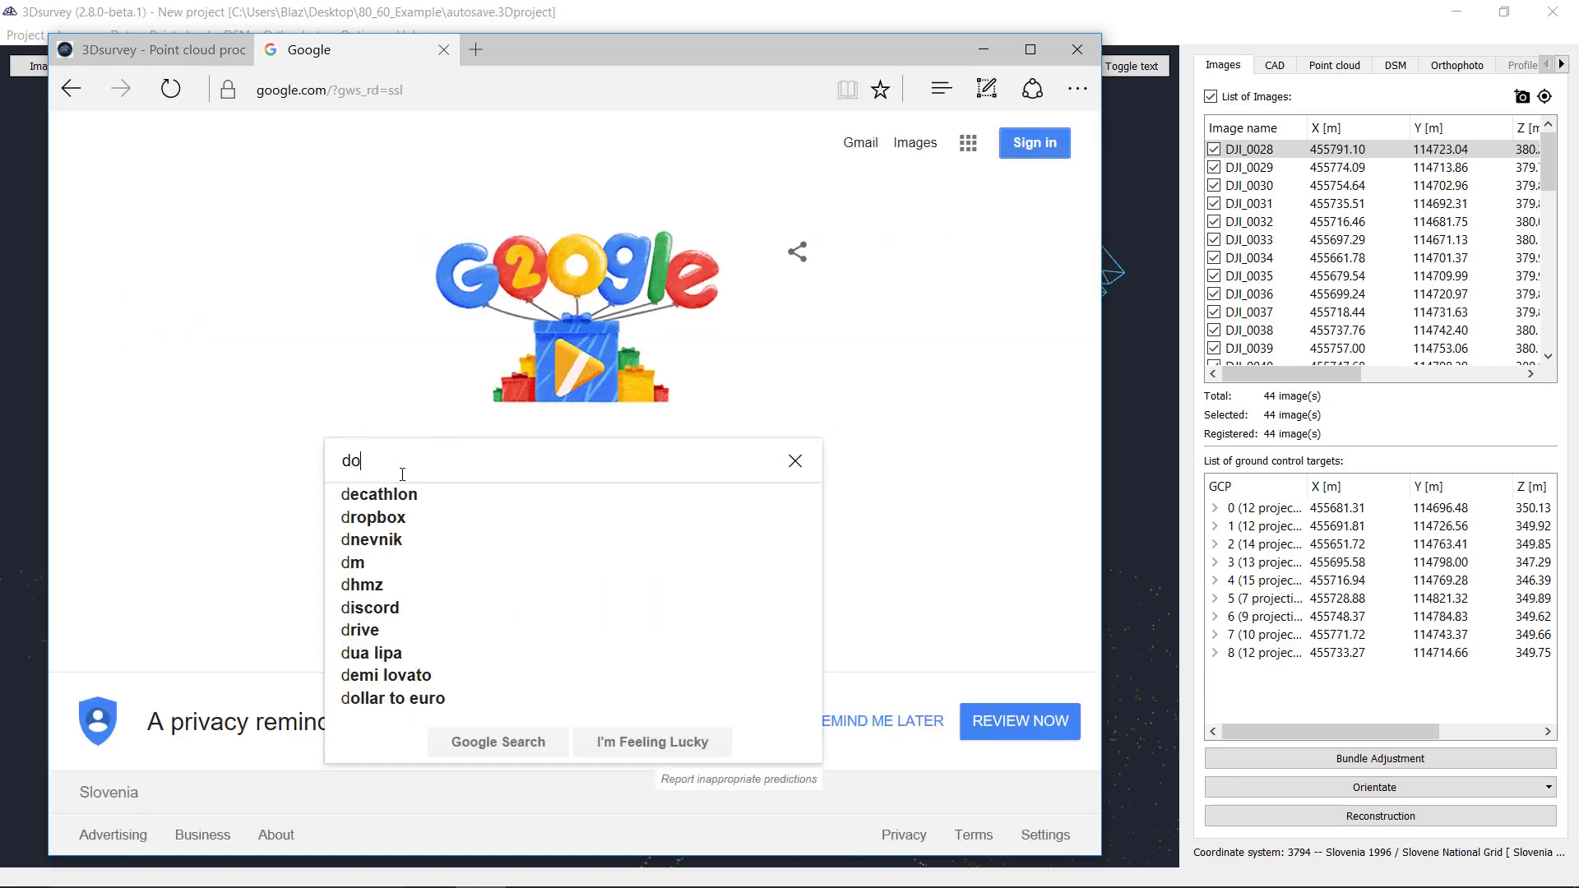
{"action": "type", "text": "wnload "}
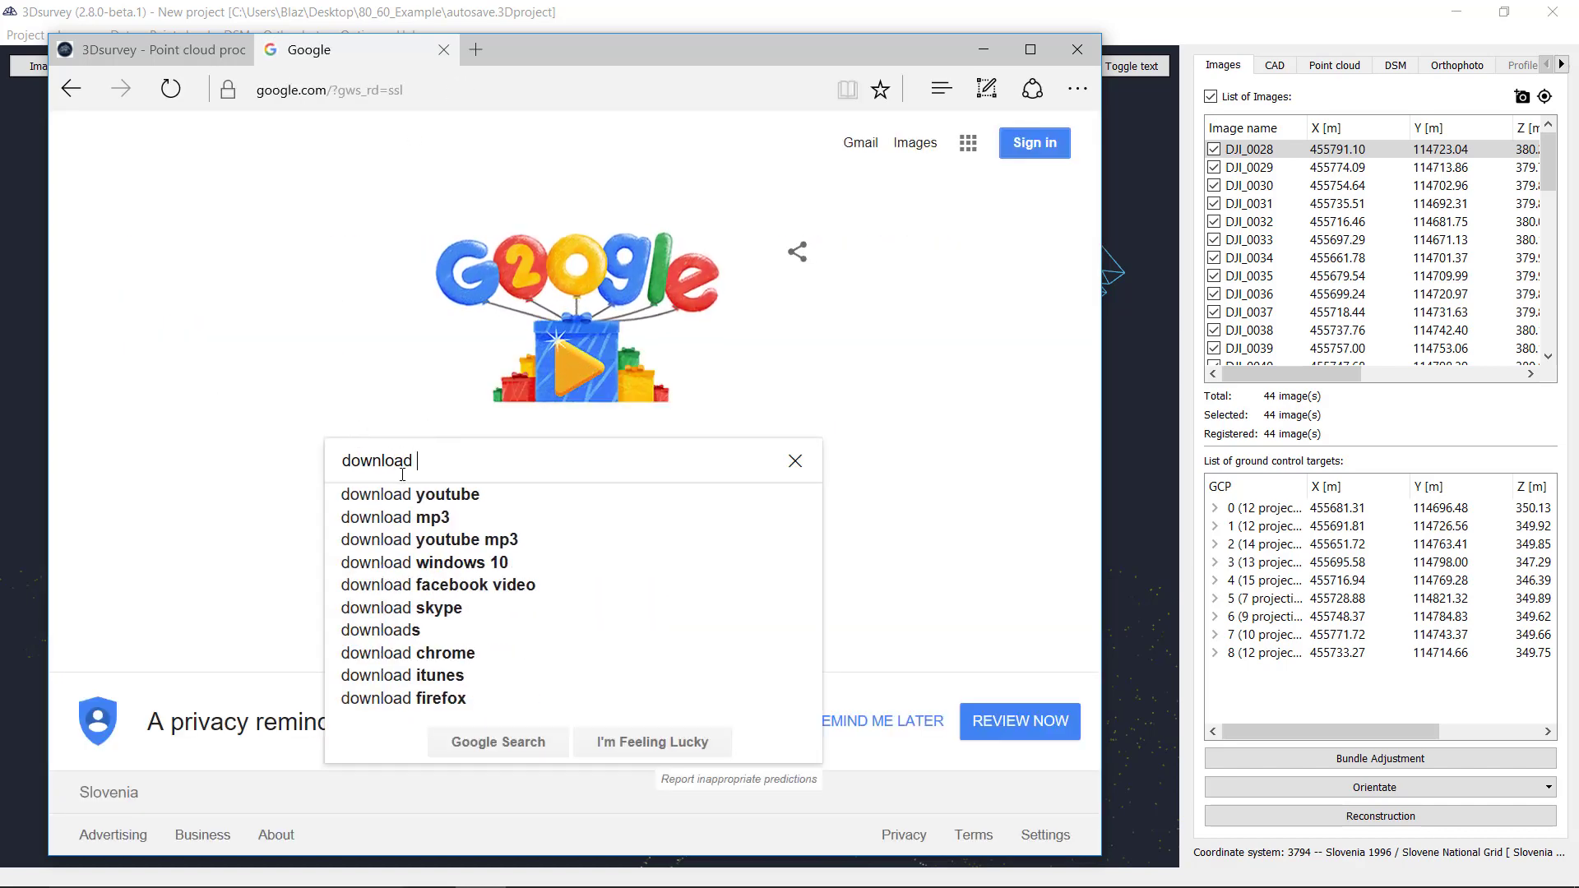
{"action": "type", "text": "nvidia "}
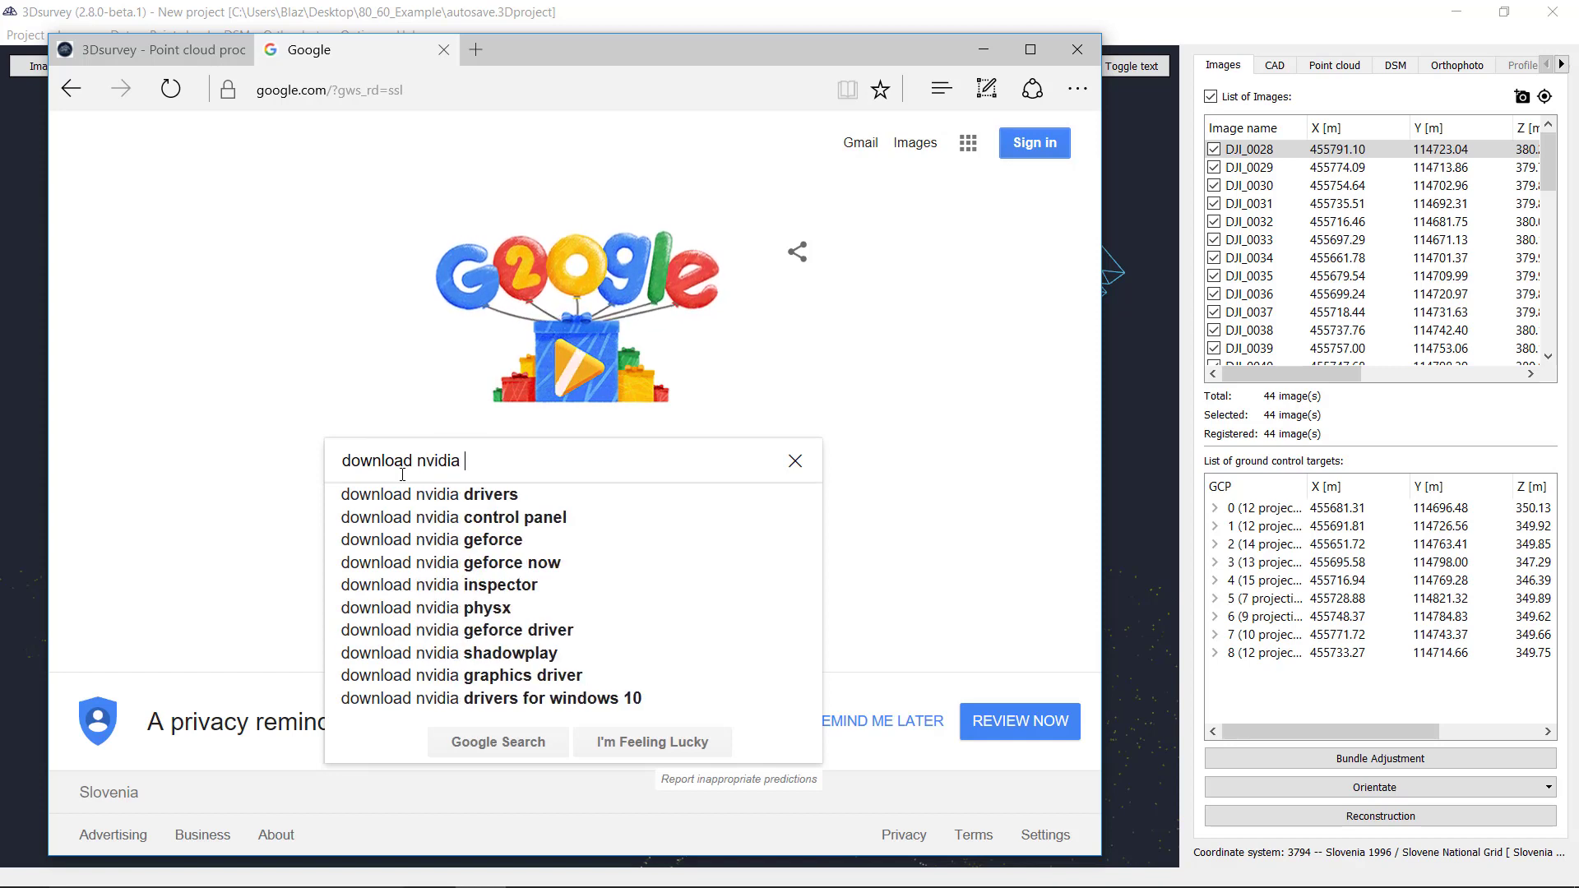
{"action": "type", "text": "graphi"}
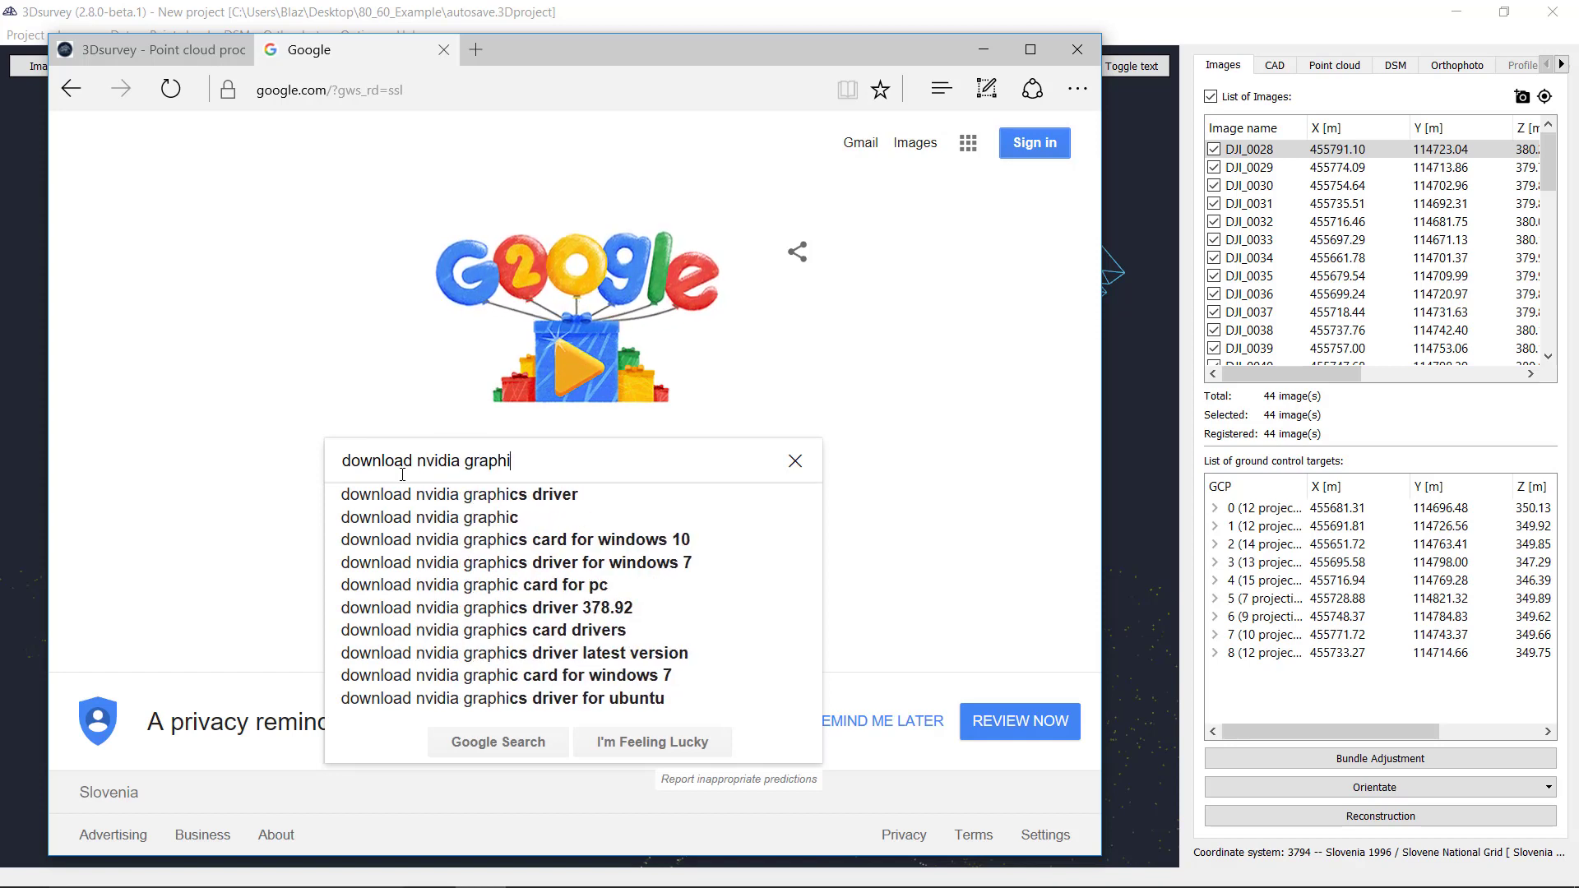
{"action": "type", "text": "c driver"}
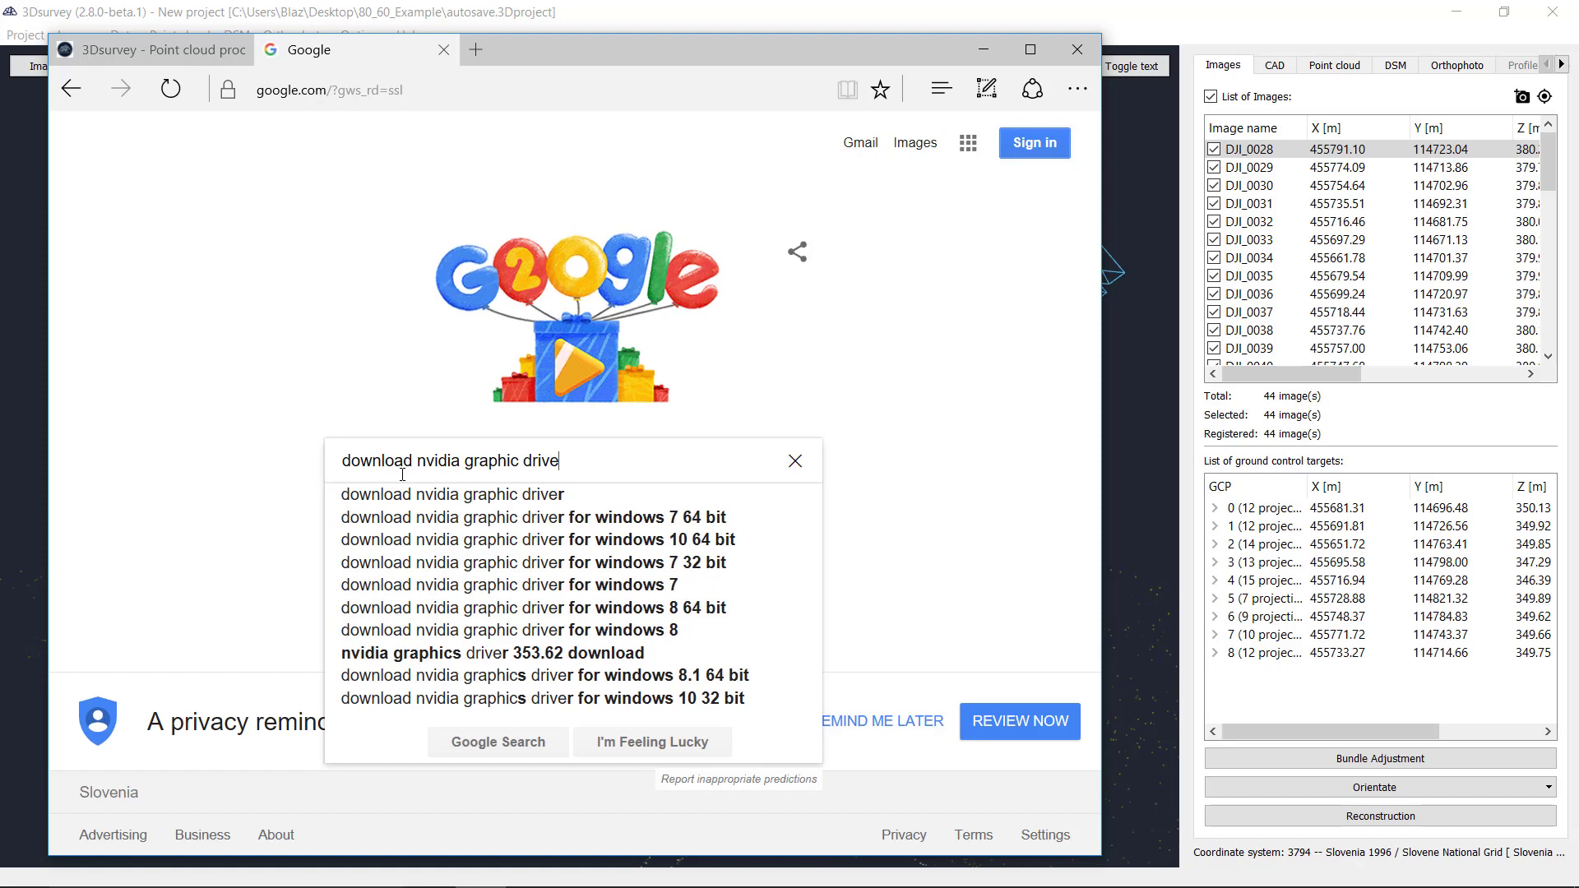
{"action": "left_click", "coordinate": [400, 496]}
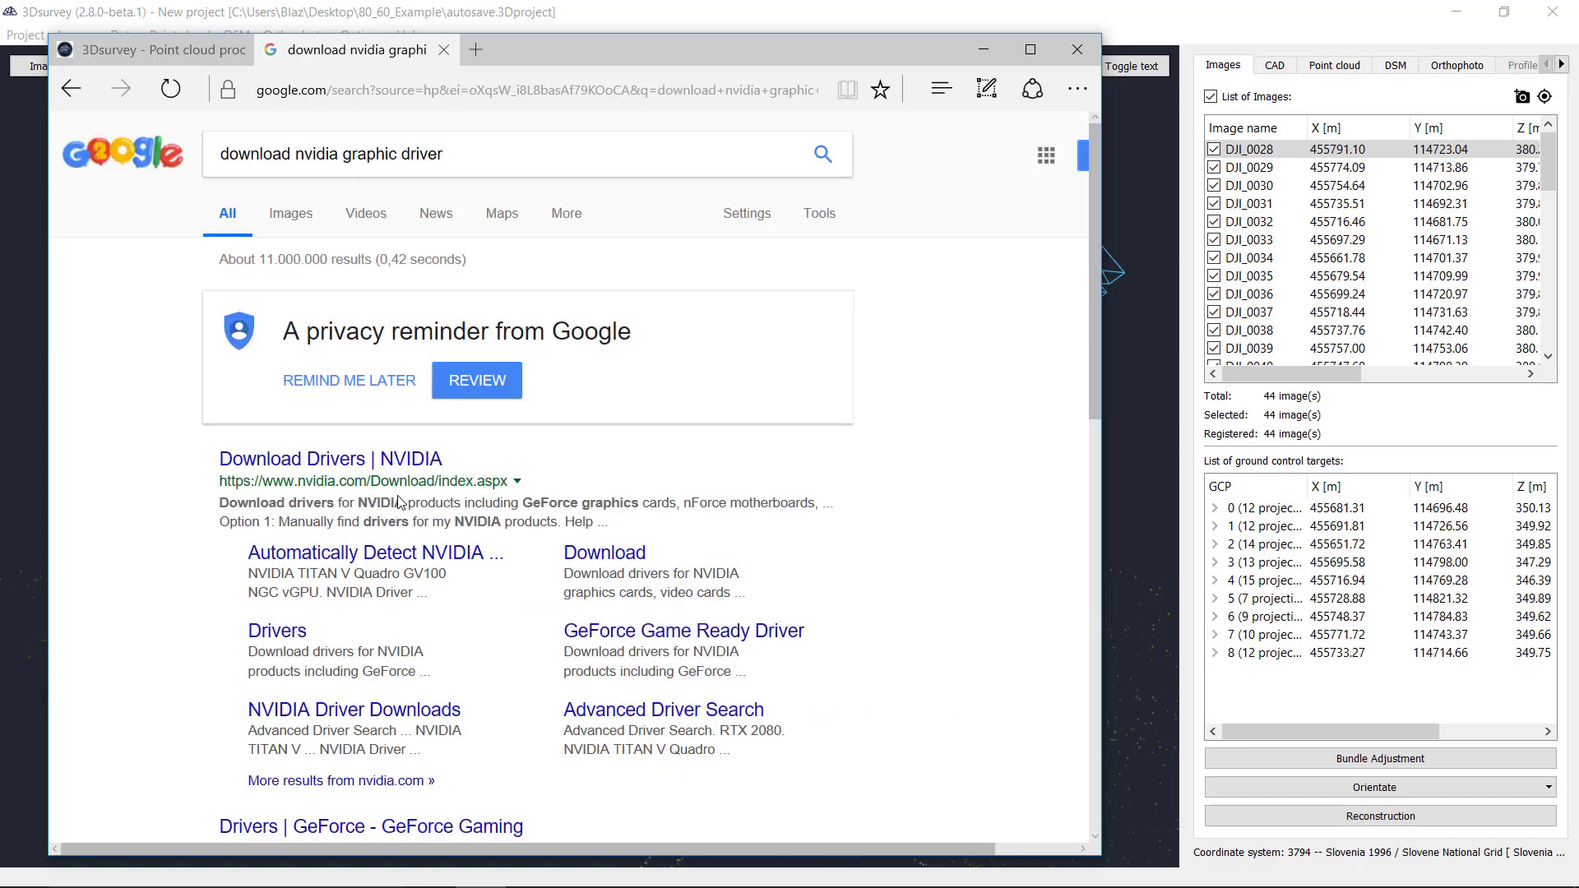
{"action": "left_click", "coordinate": [391, 461]}
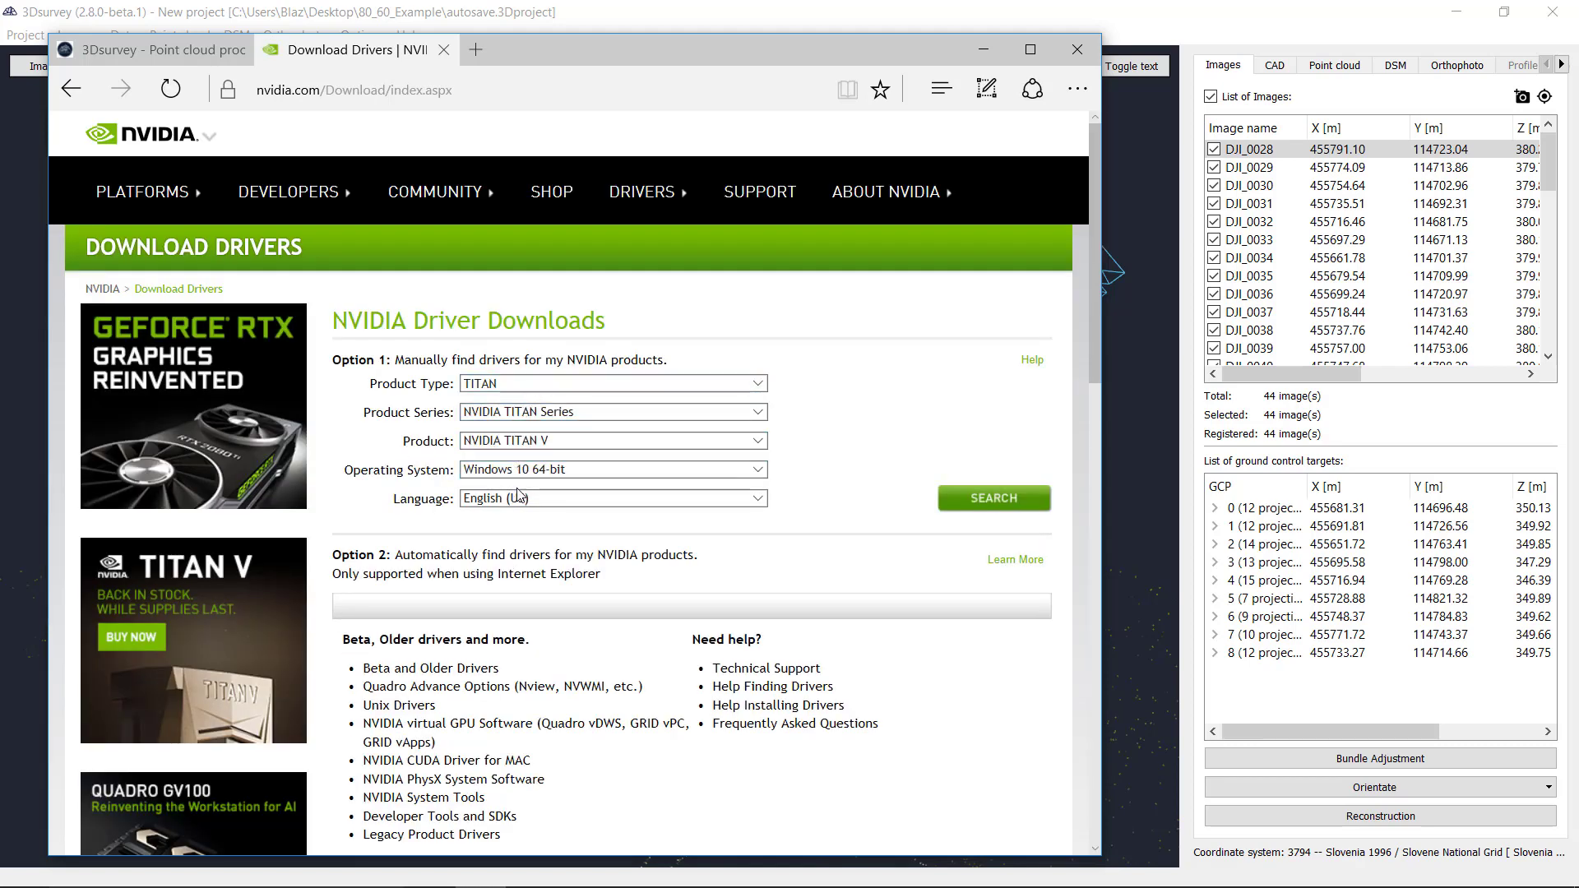
Set the driver search to product type GeForce, series GeForce 900M Series (Notebooks) and product GeForce 940MX.
{"action": "left_click", "coordinate": [523, 383]}
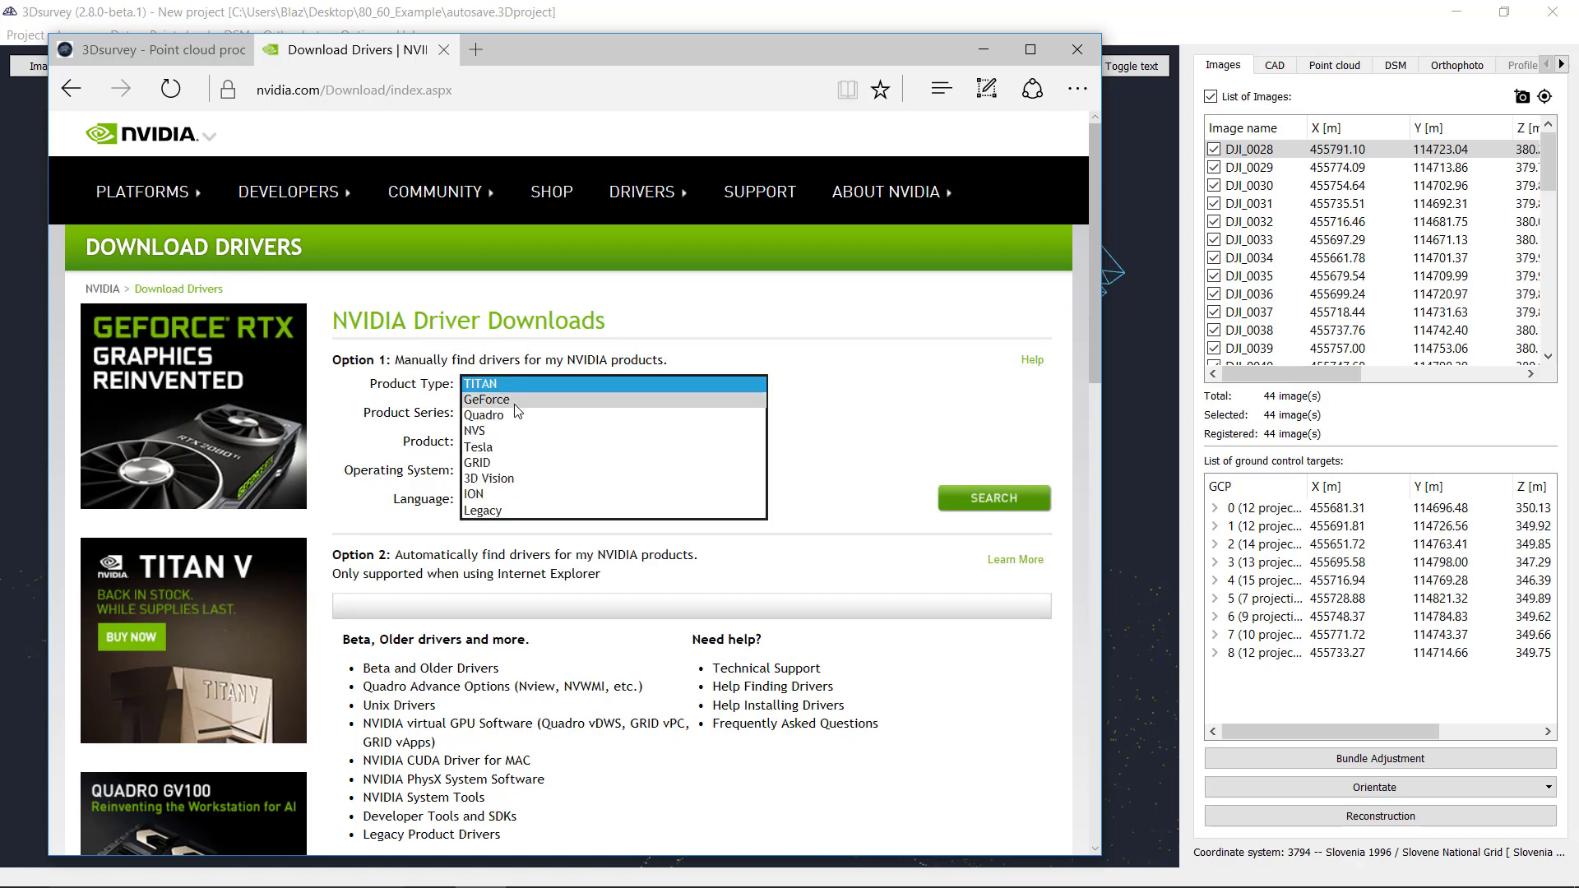
{"action": "left_click", "coordinate": [516, 399]}
{"action": "left_click", "coordinate": [517, 412]}
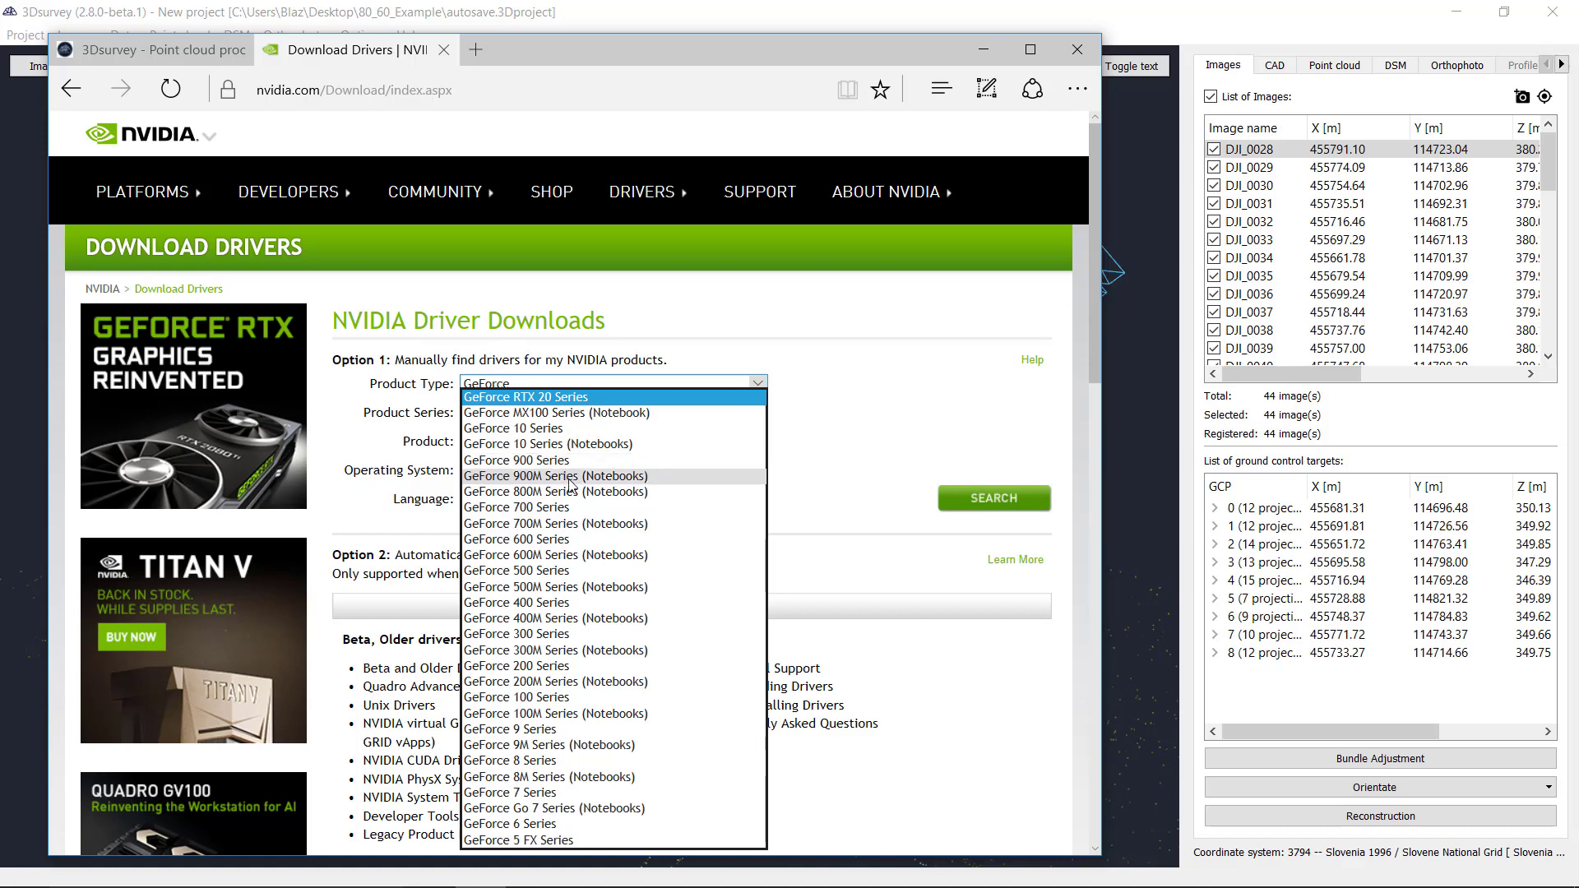
{"action": "left_click", "coordinate": [572, 484]}
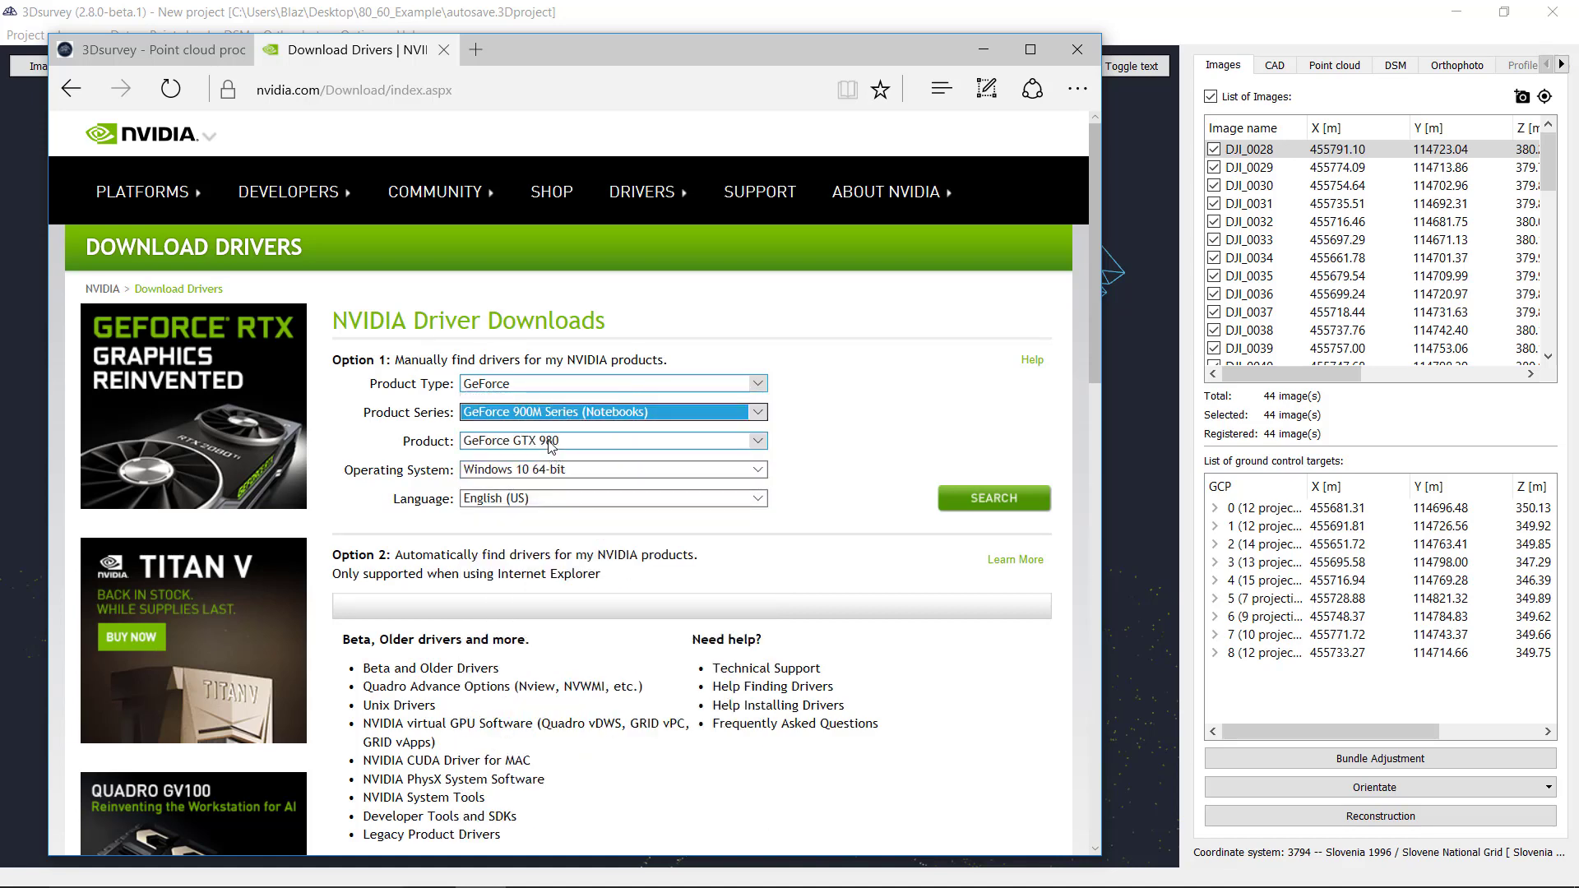
{"action": "left_click", "coordinate": [549, 441]}
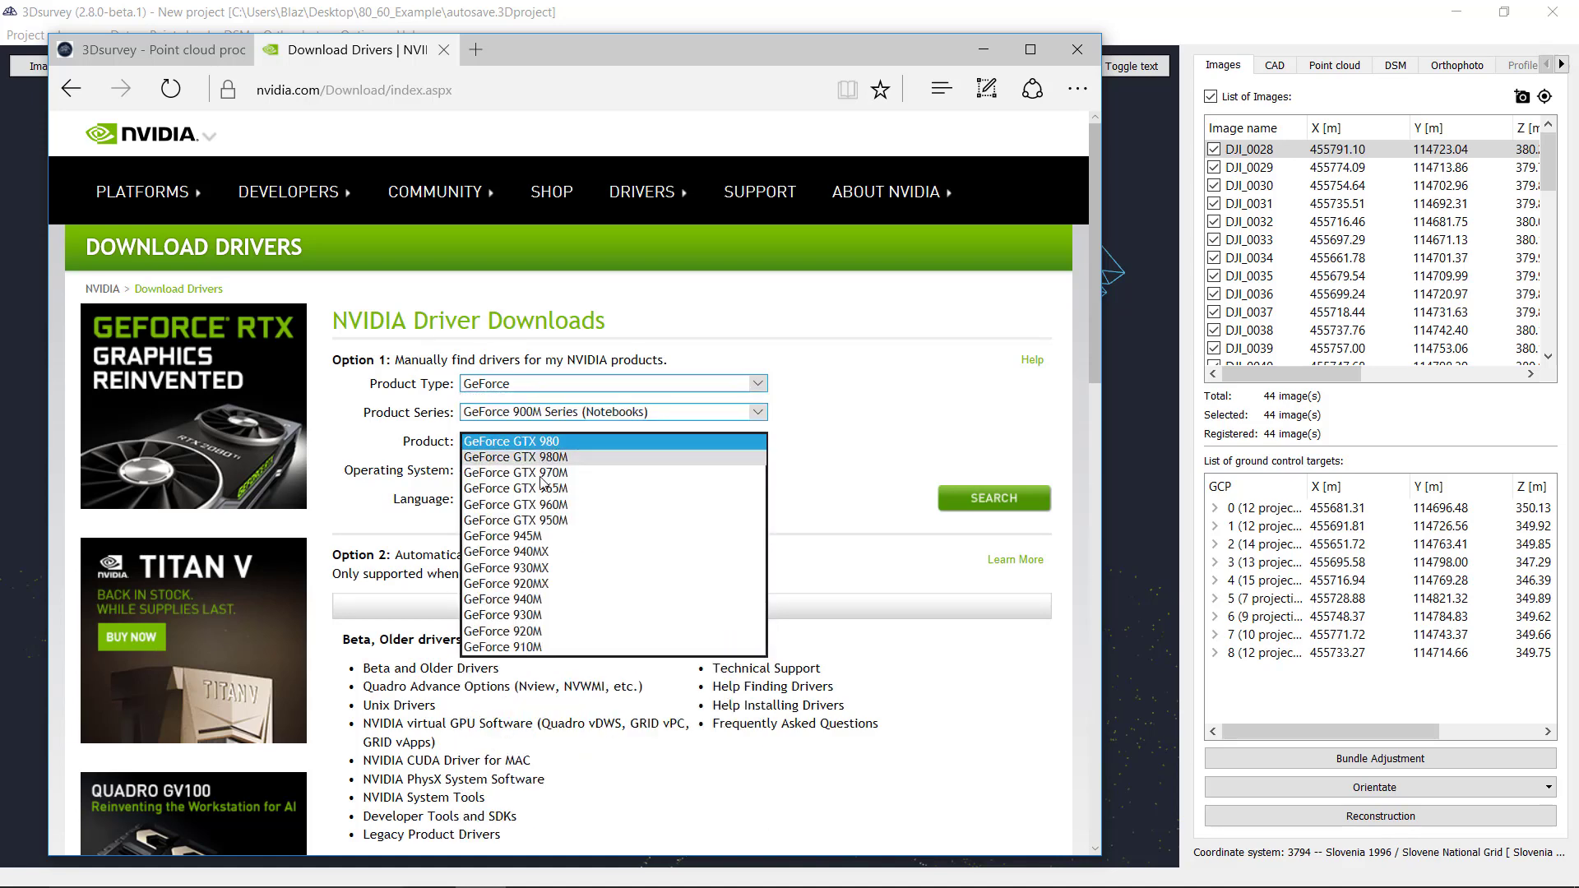
{"action": "left_click", "coordinate": [548, 557]}
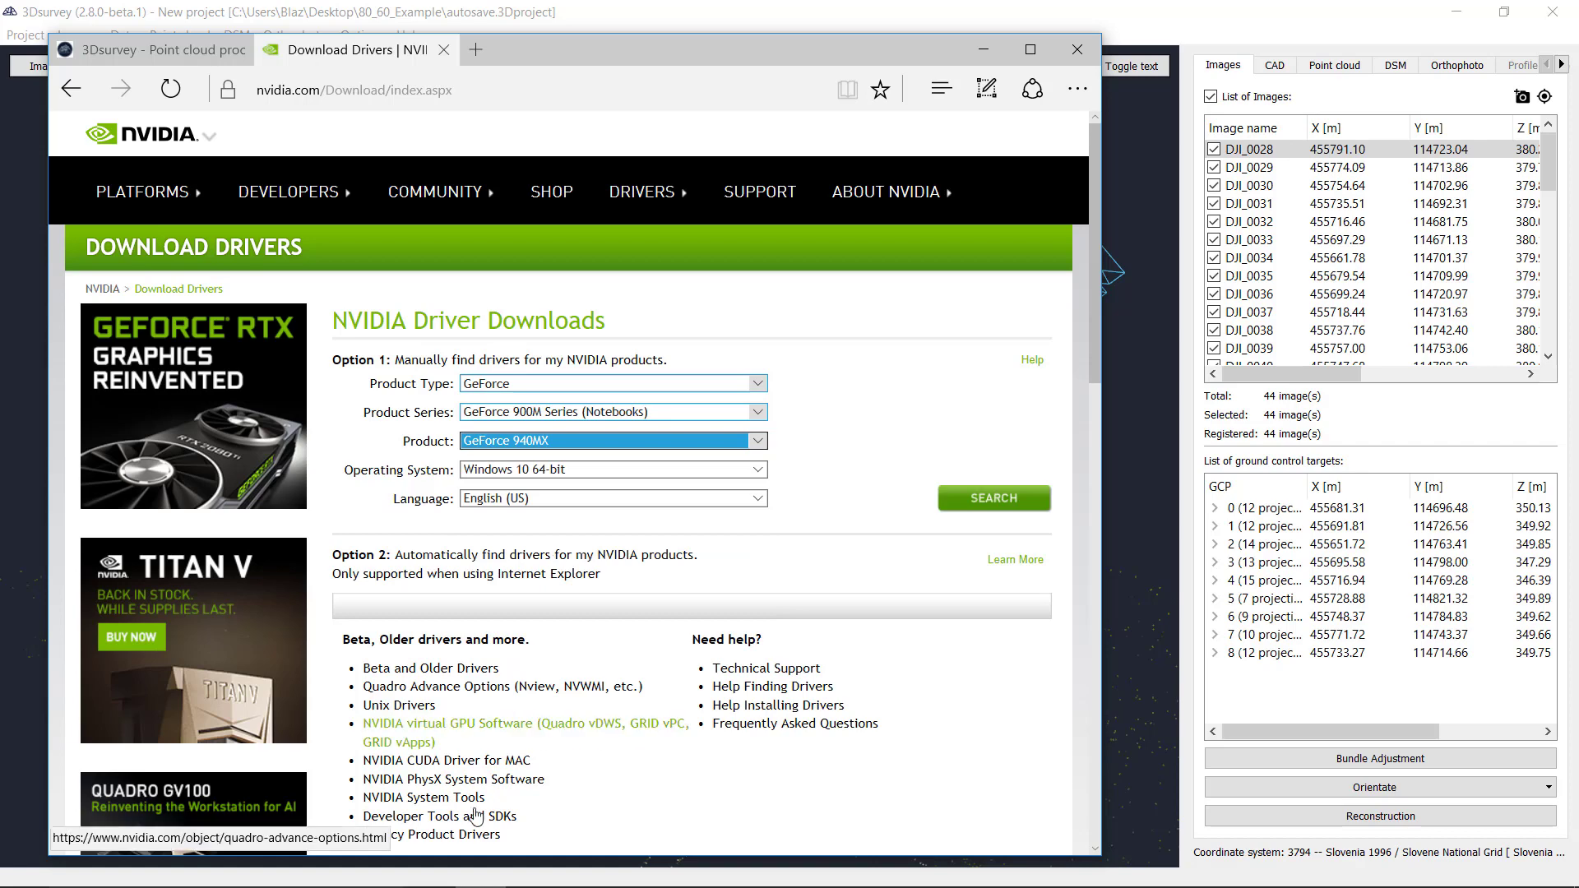
Check the NVIDIA adapter's model in Device Manager and set the driver search's product to GeForce 940M.
{"action": "mouse_move", "coordinate": [793, 878]}
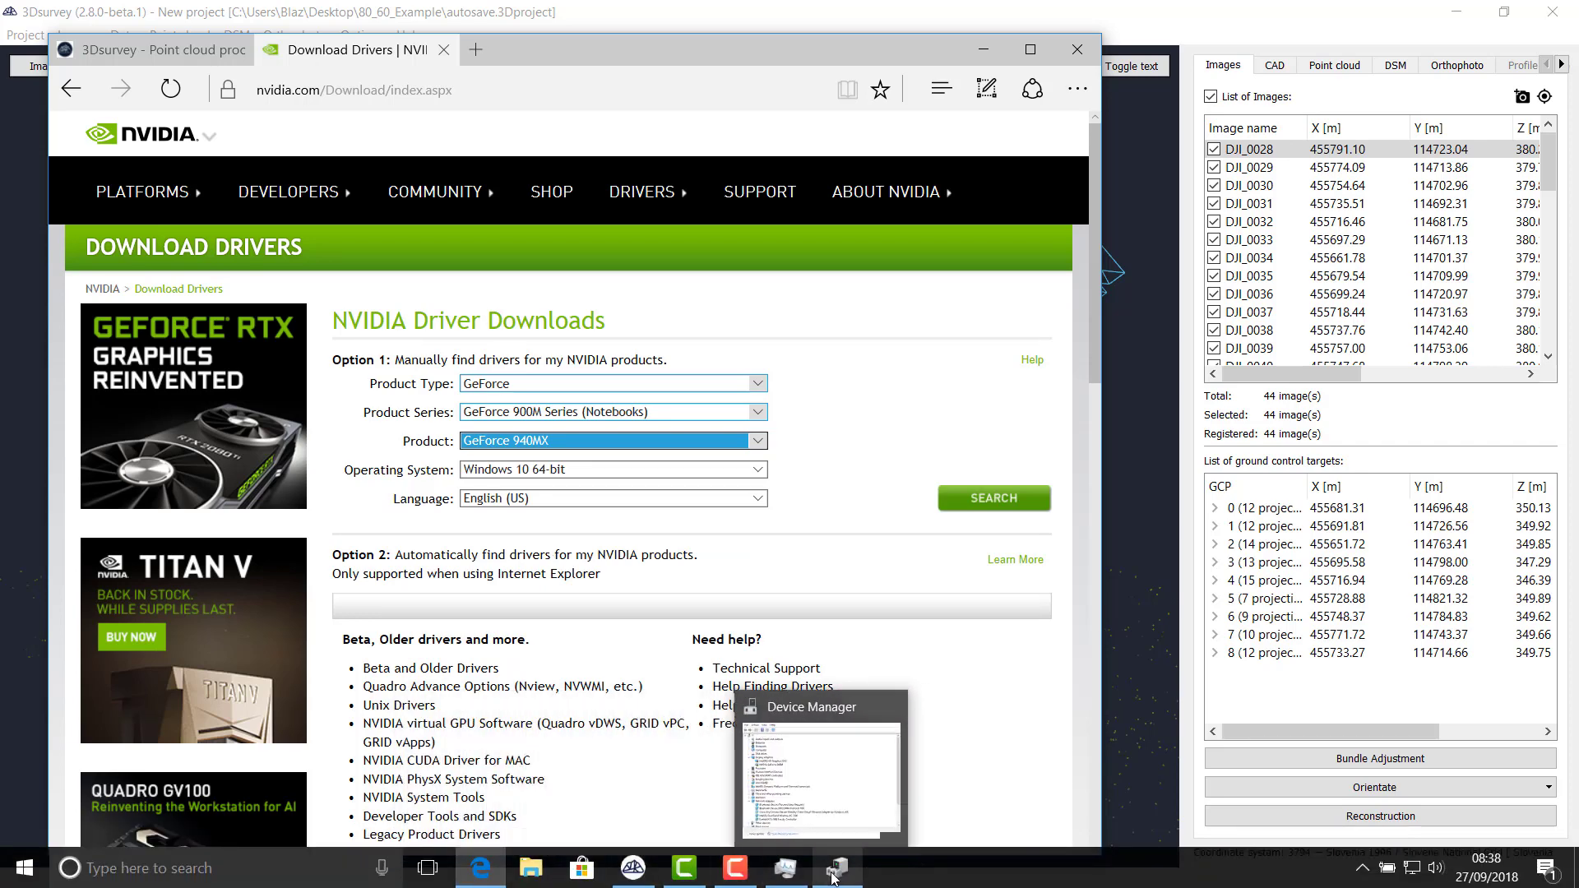
{"action": "left_click", "coordinate": [814, 843]}
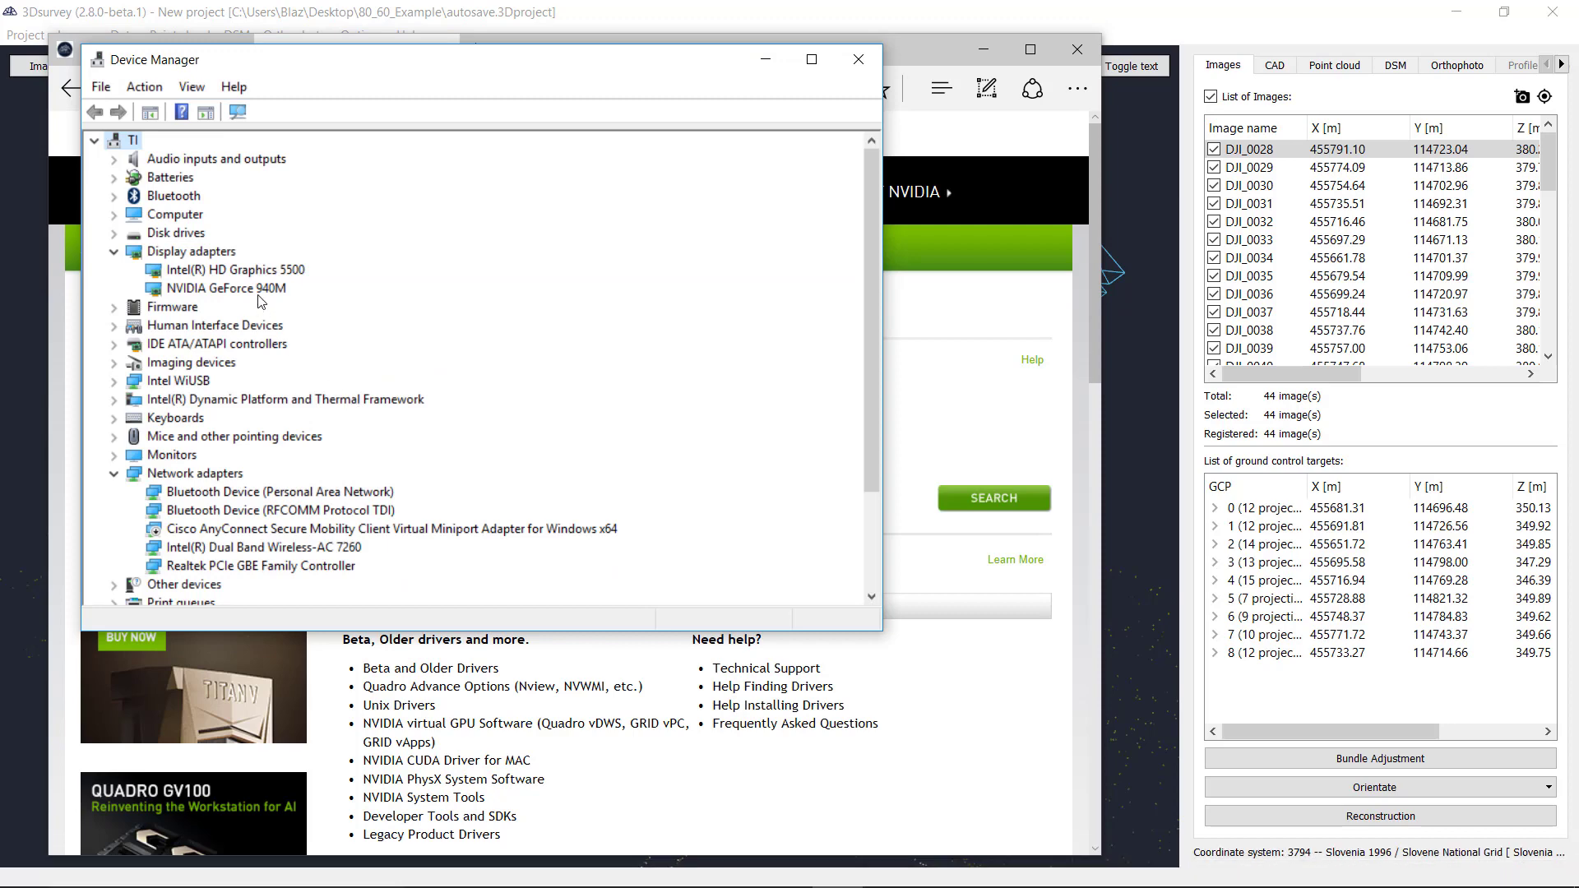
{"action": "left_click", "coordinate": [766, 59]}
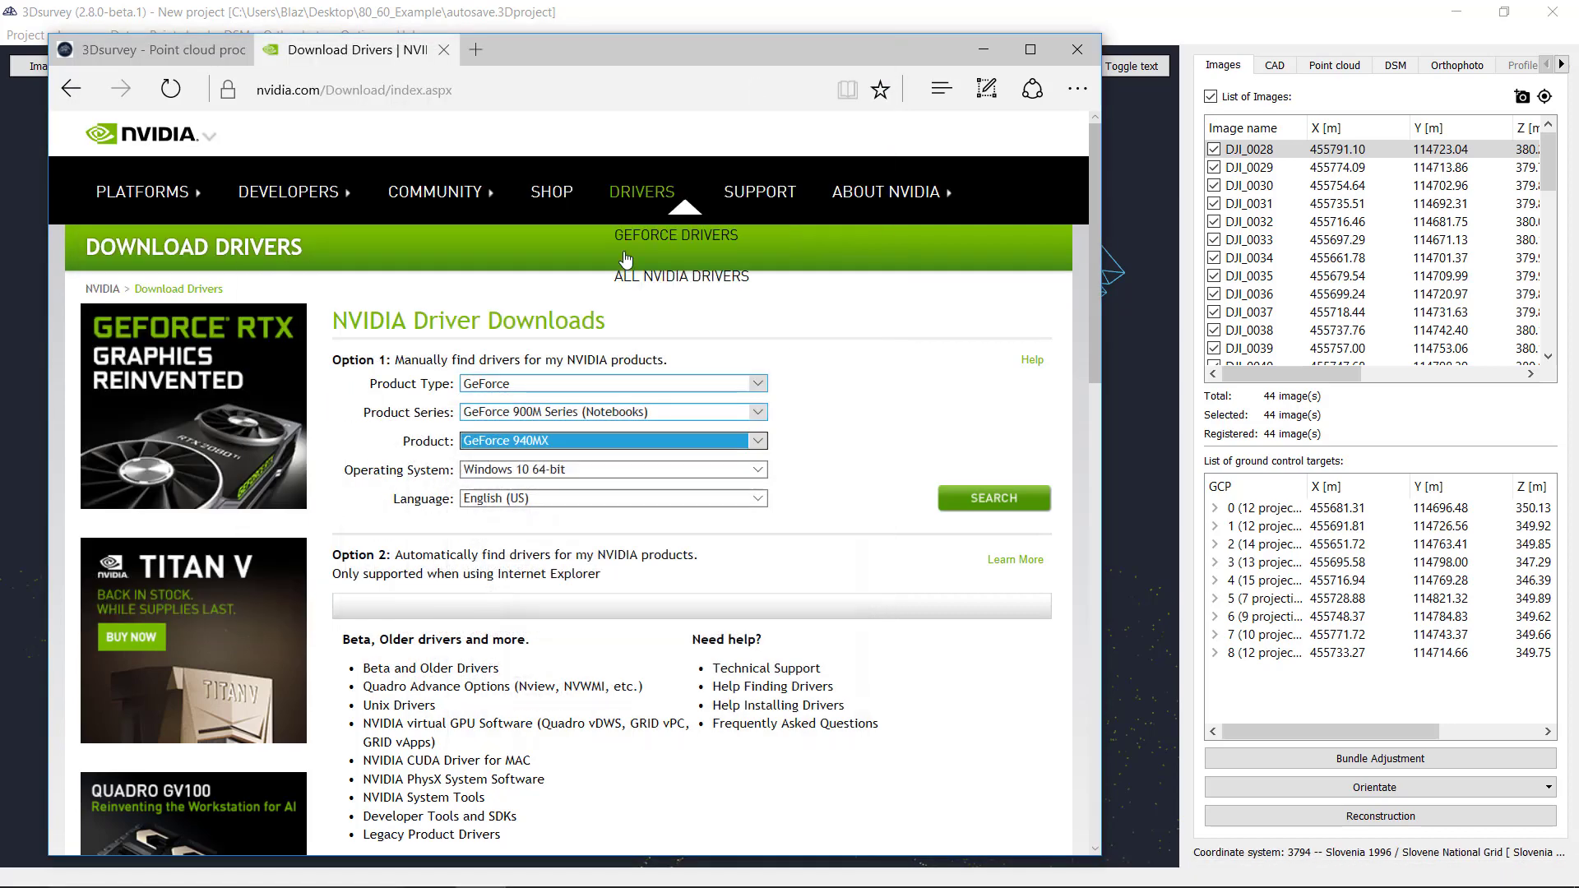
{"action": "left_click", "coordinate": [557, 449]}
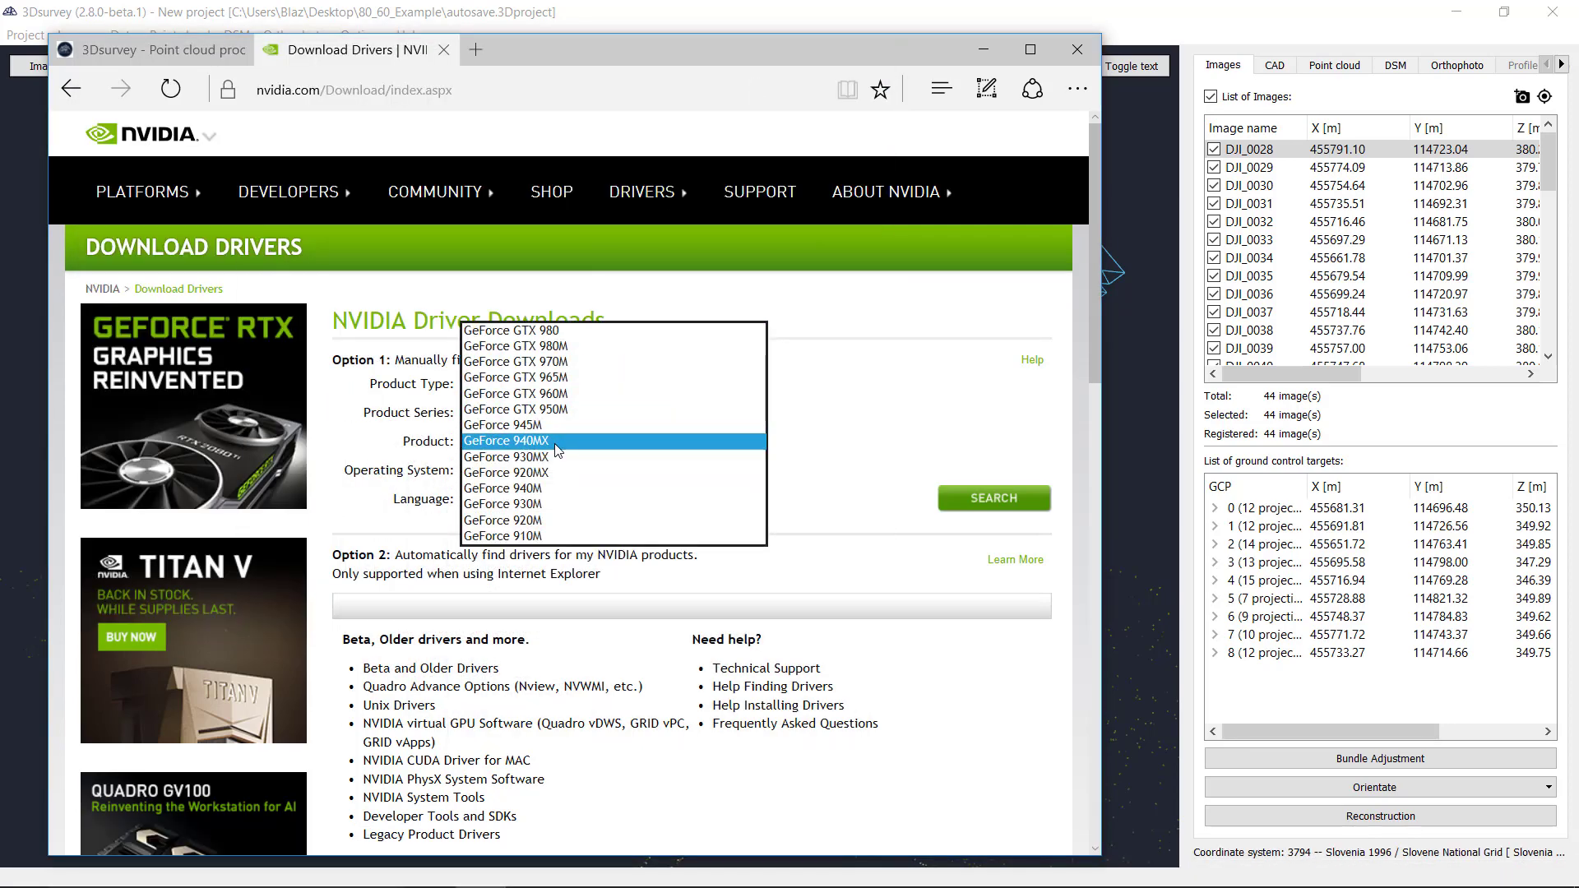
{"action": "left_click", "coordinate": [537, 488]}
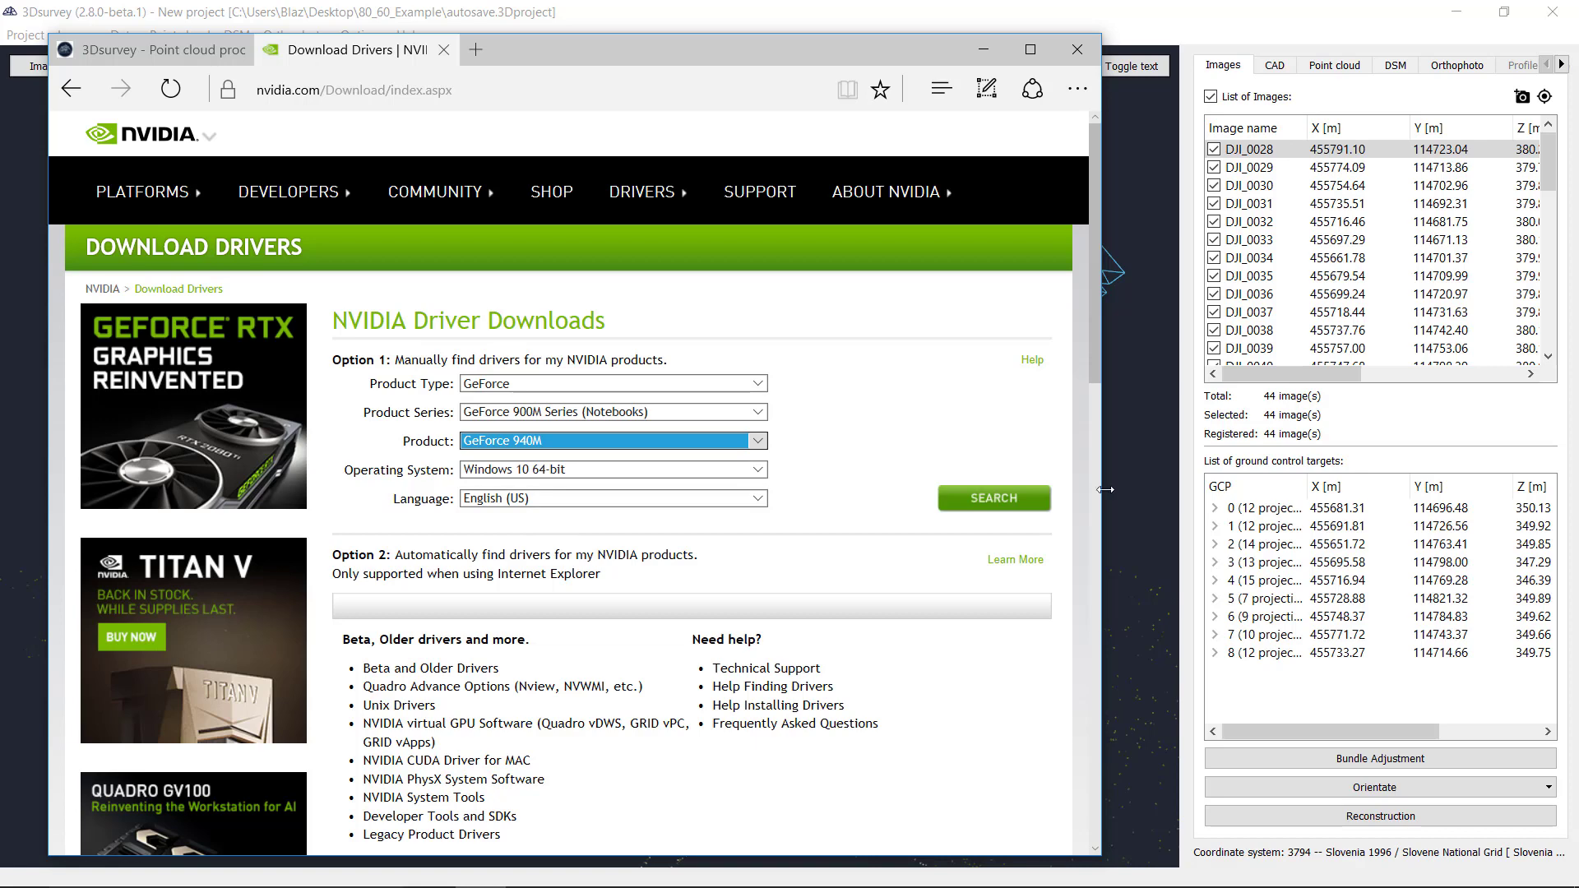
Download the matching GeForce Game Ready Driver 411.63 installer for Windows 10 64-bit and run it.
{"action": "left_click", "coordinate": [997, 502]}
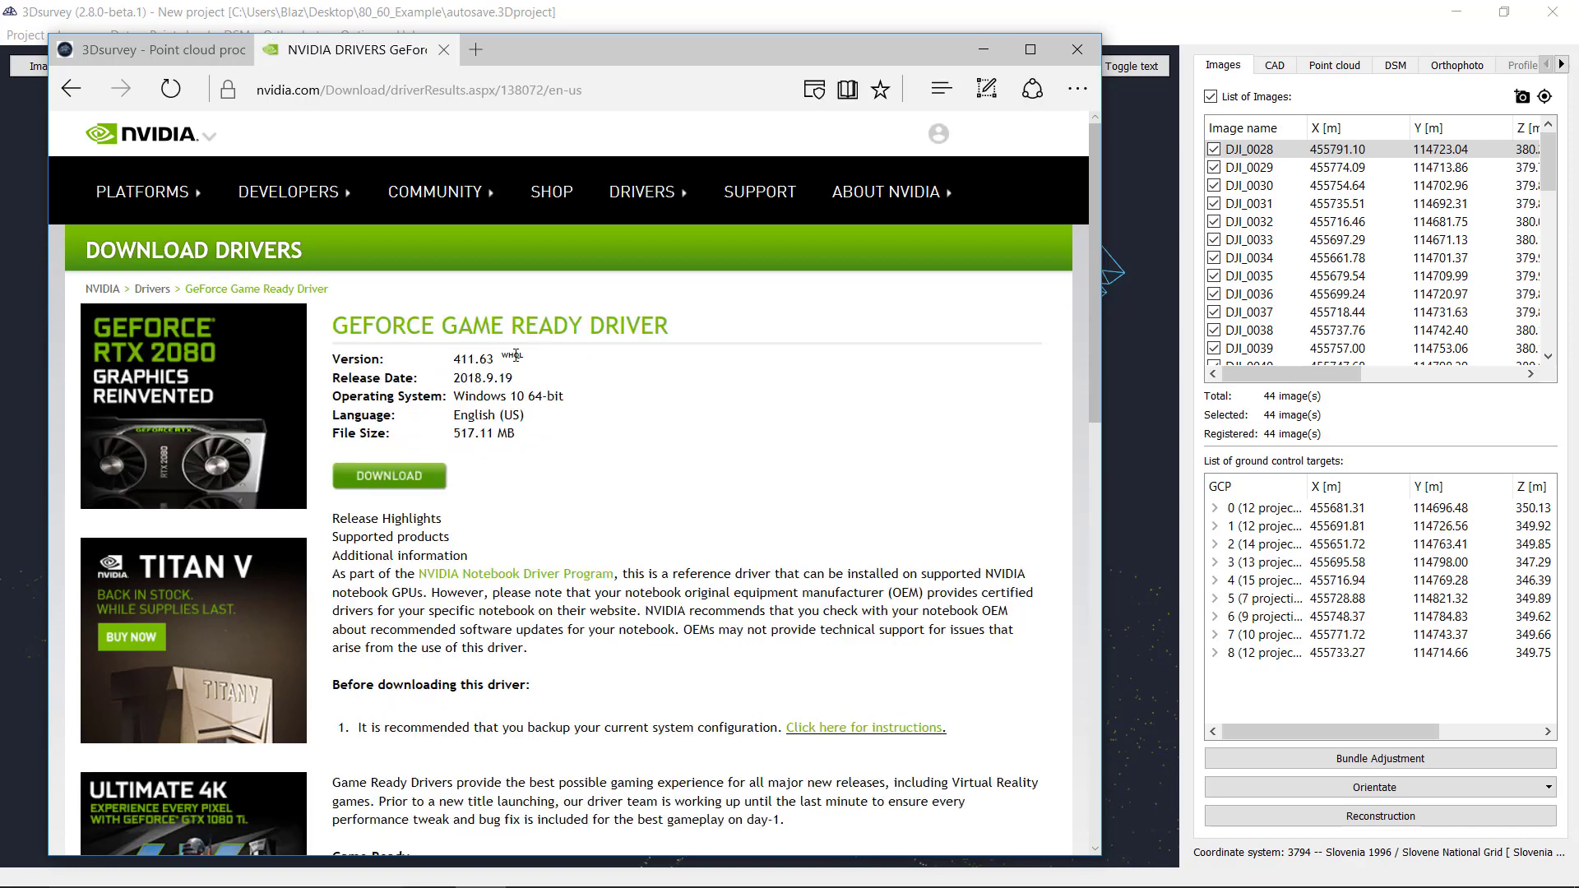
{"action": "left_click", "coordinate": [400, 482]}
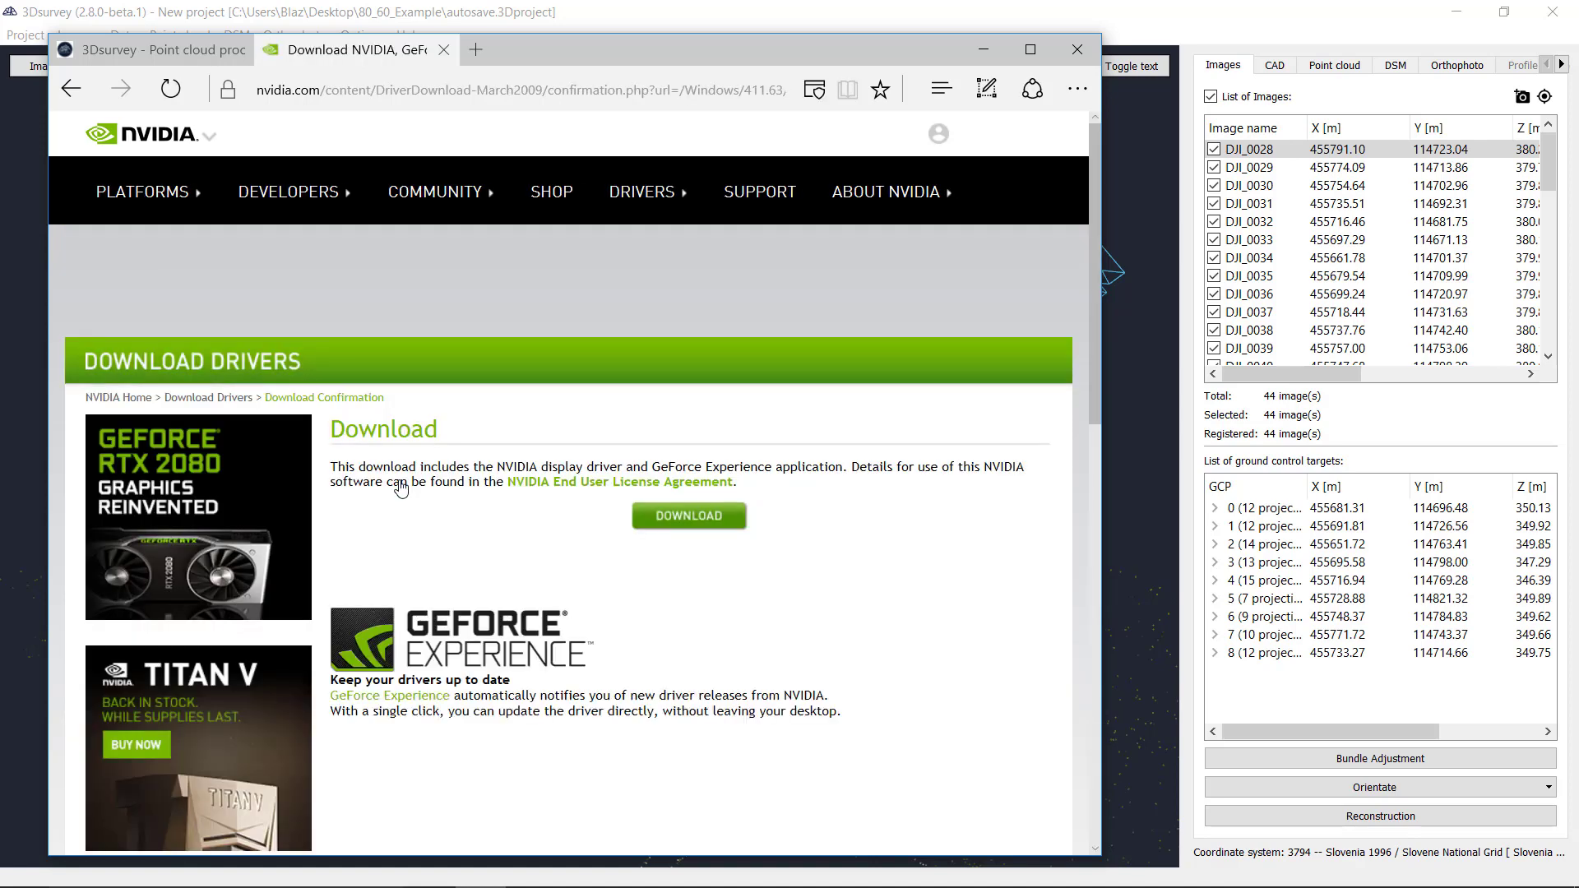
{"action": "left_click", "coordinate": [687, 517]}
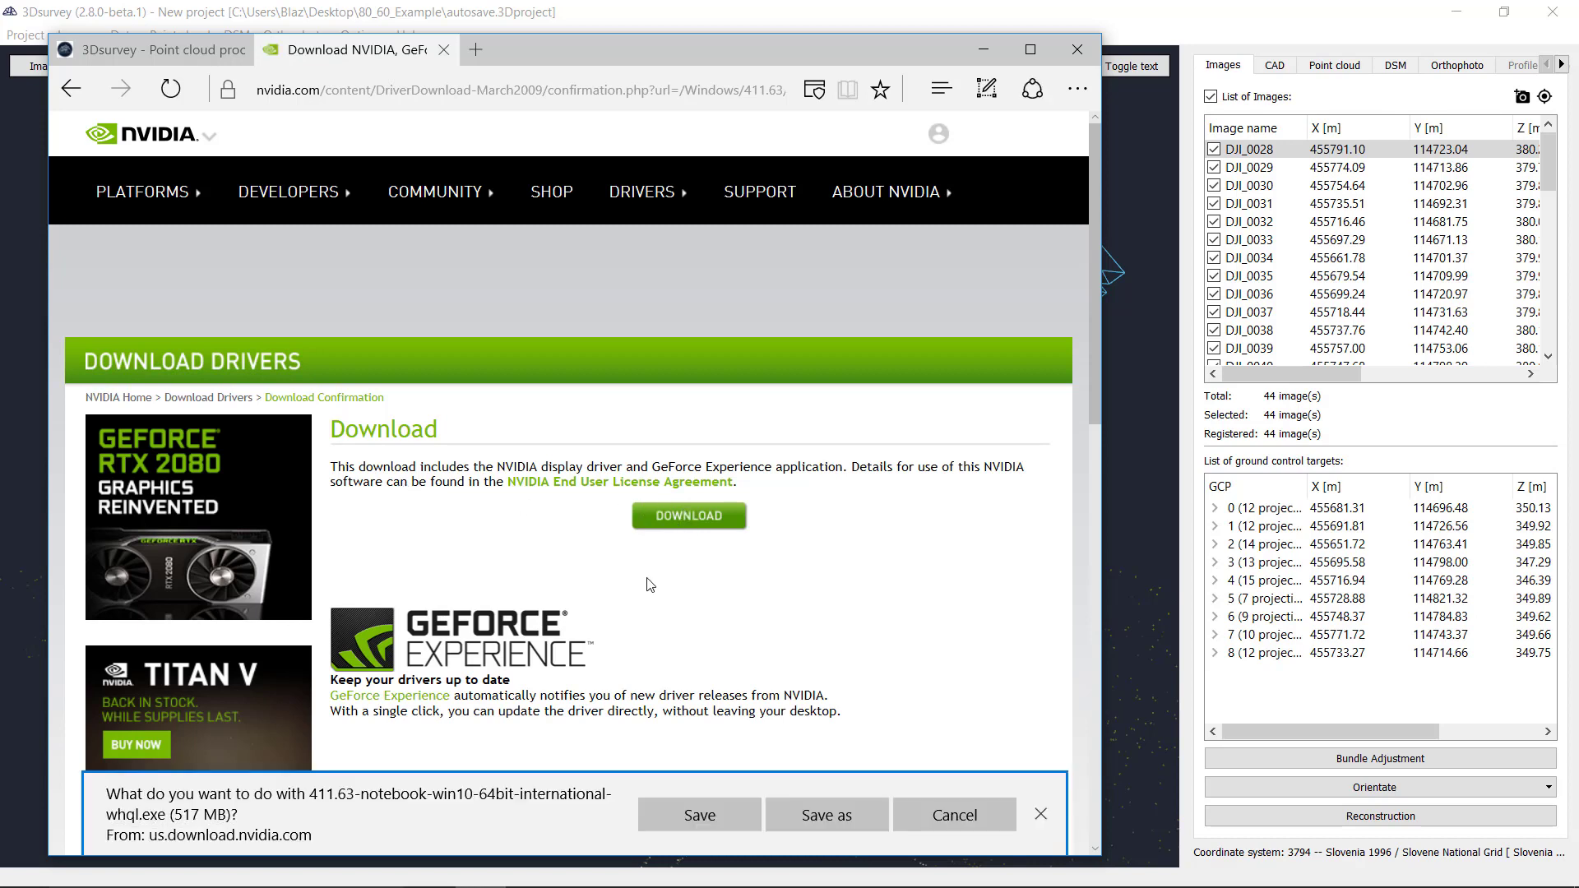
{"action": "left_click", "coordinate": [724, 818]}
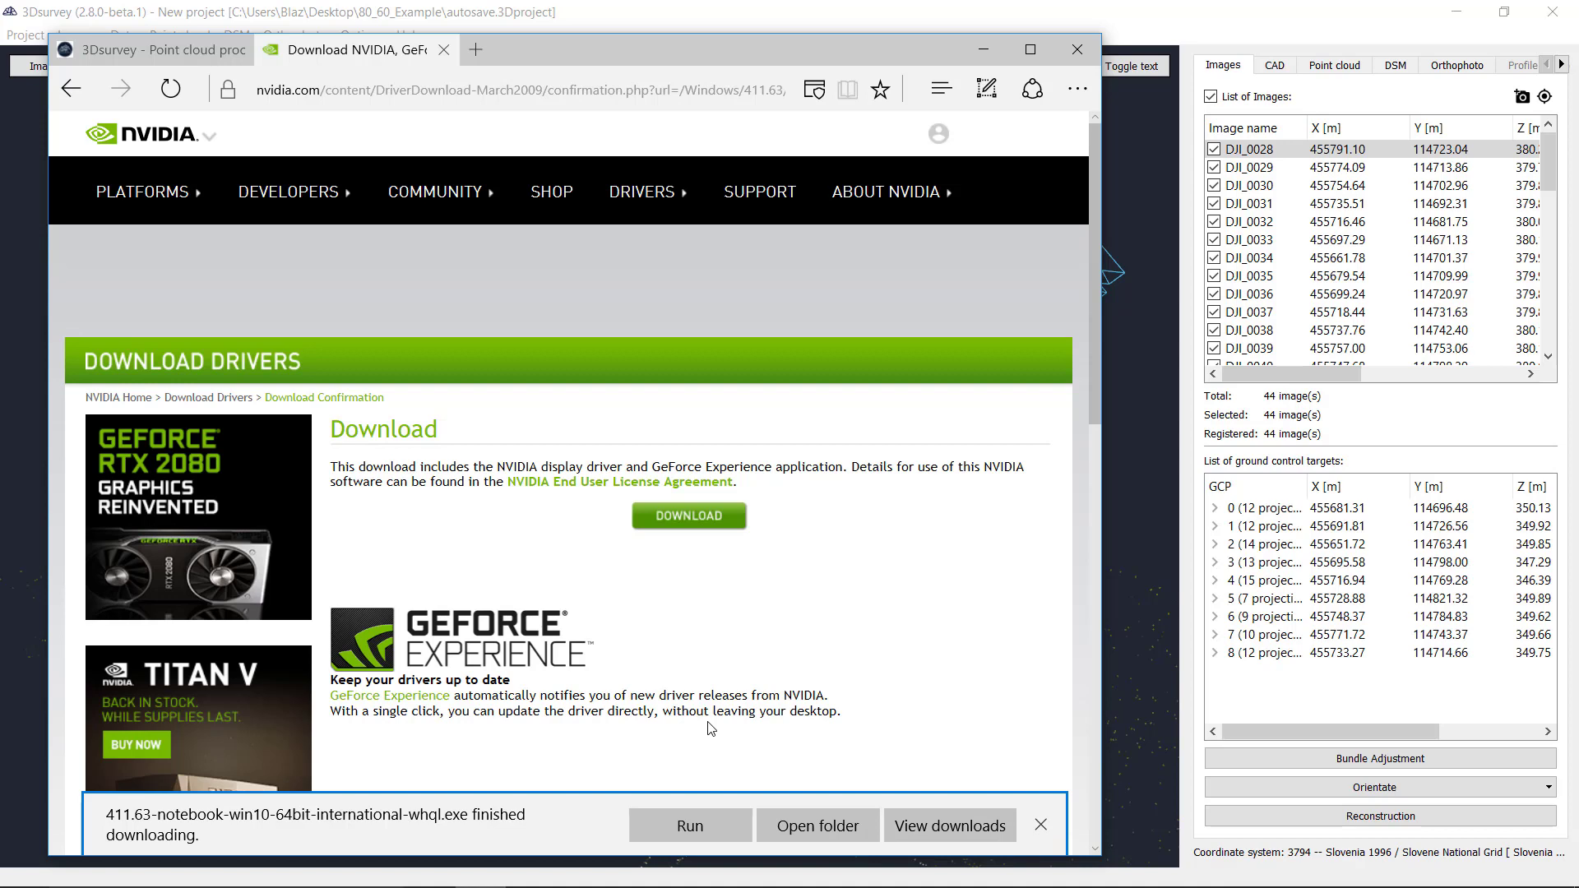
{"action": "left_click", "coordinate": [703, 831]}
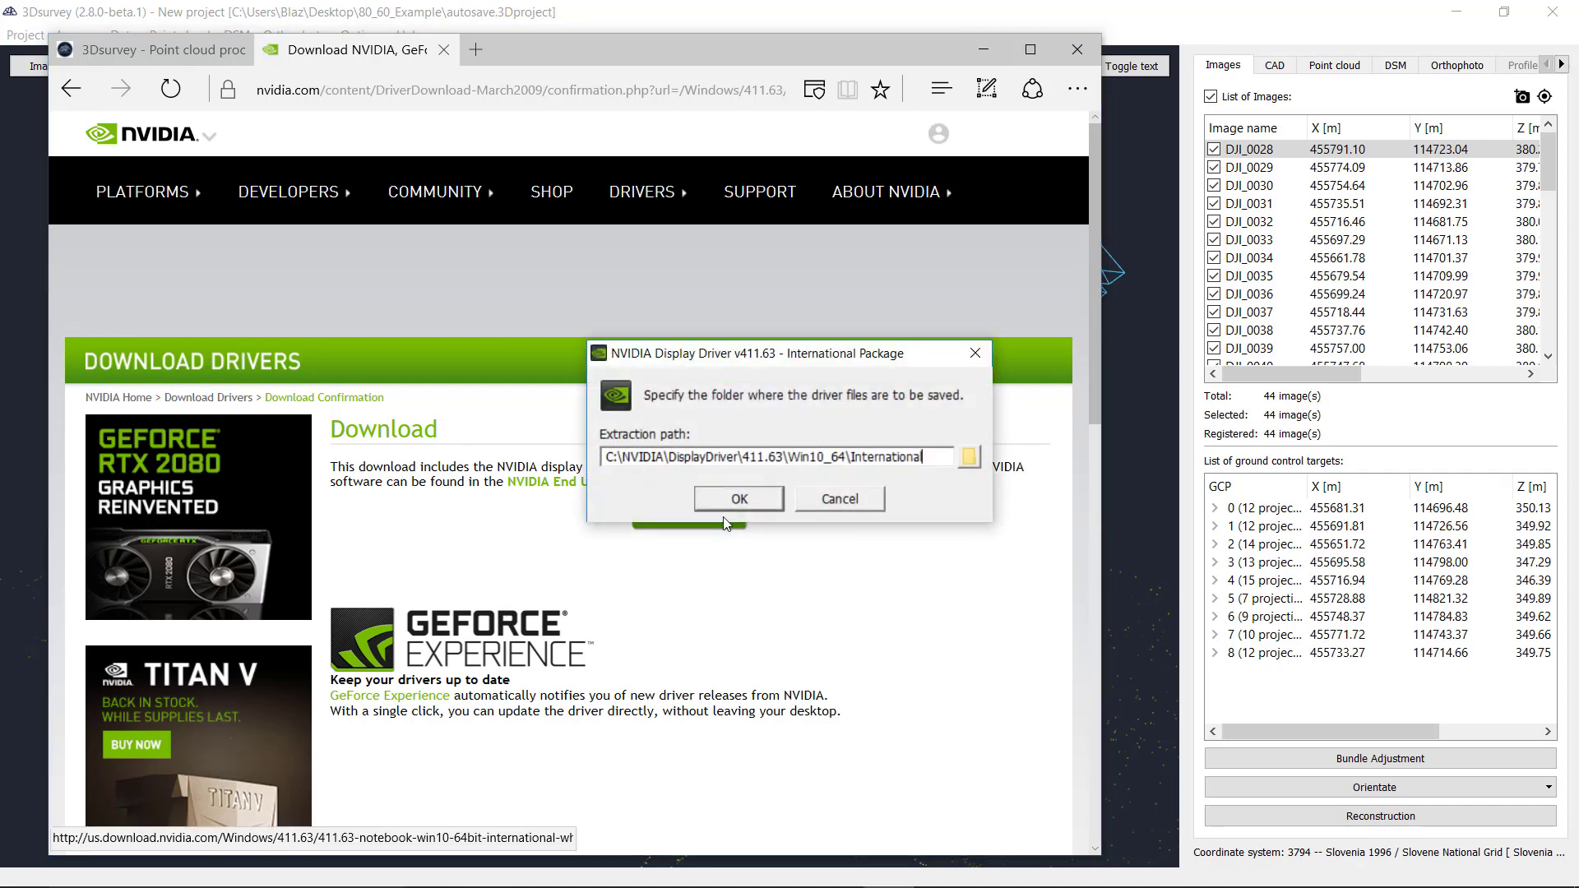
Extract the driver files to the default folder and install NVIDIA Graphics Driver 411.63 with GeForce Experience using the Express option.
{"action": "left_click", "coordinate": [738, 499]}
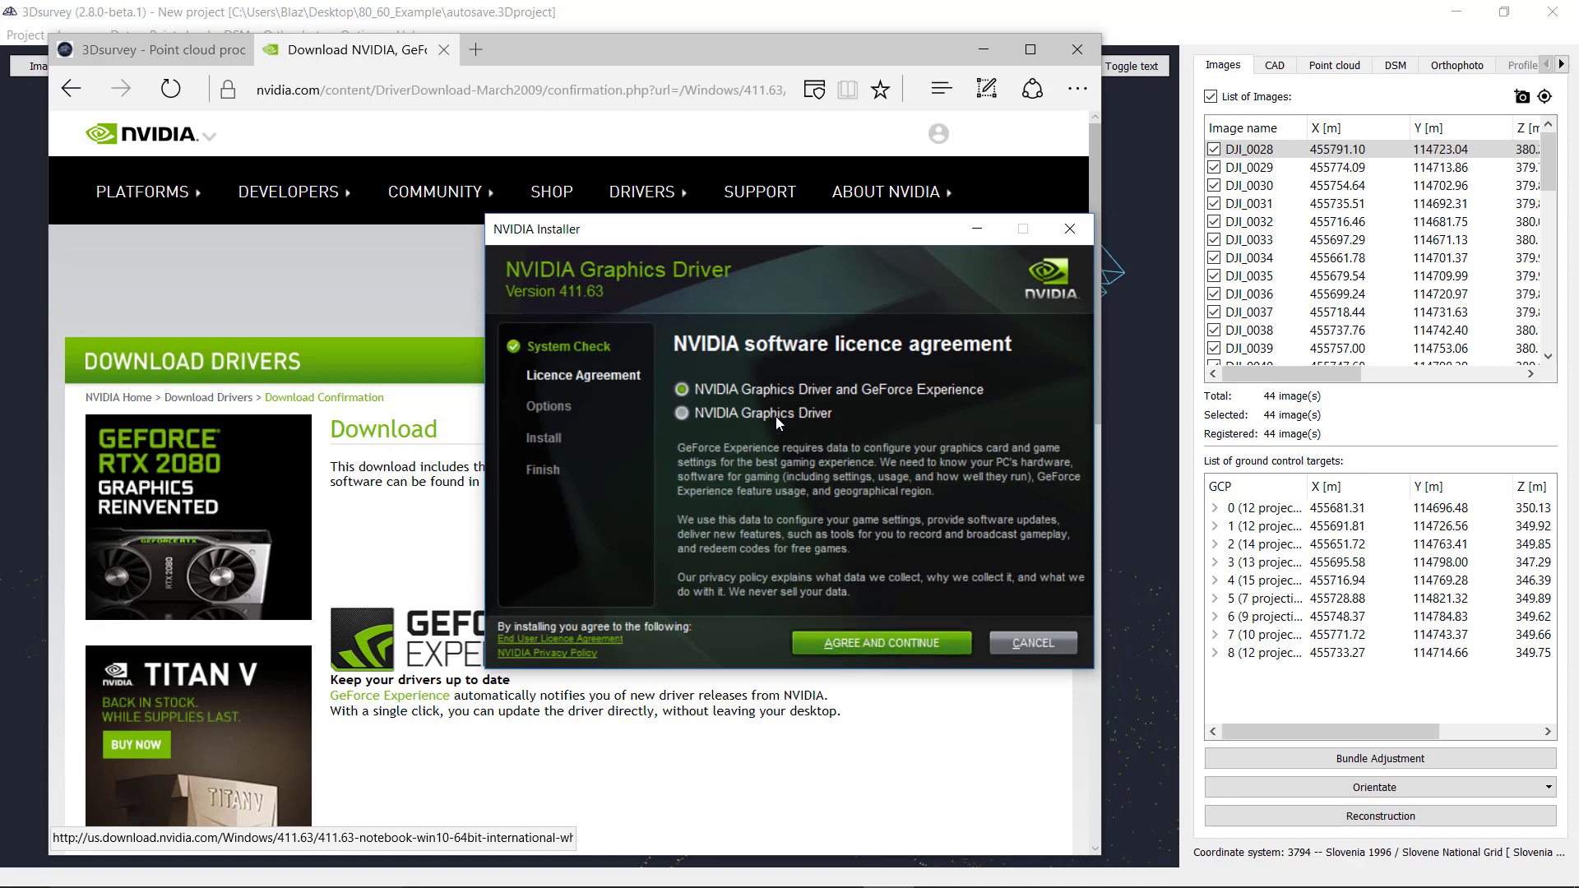
{"action": "left_click", "coordinate": [890, 645]}
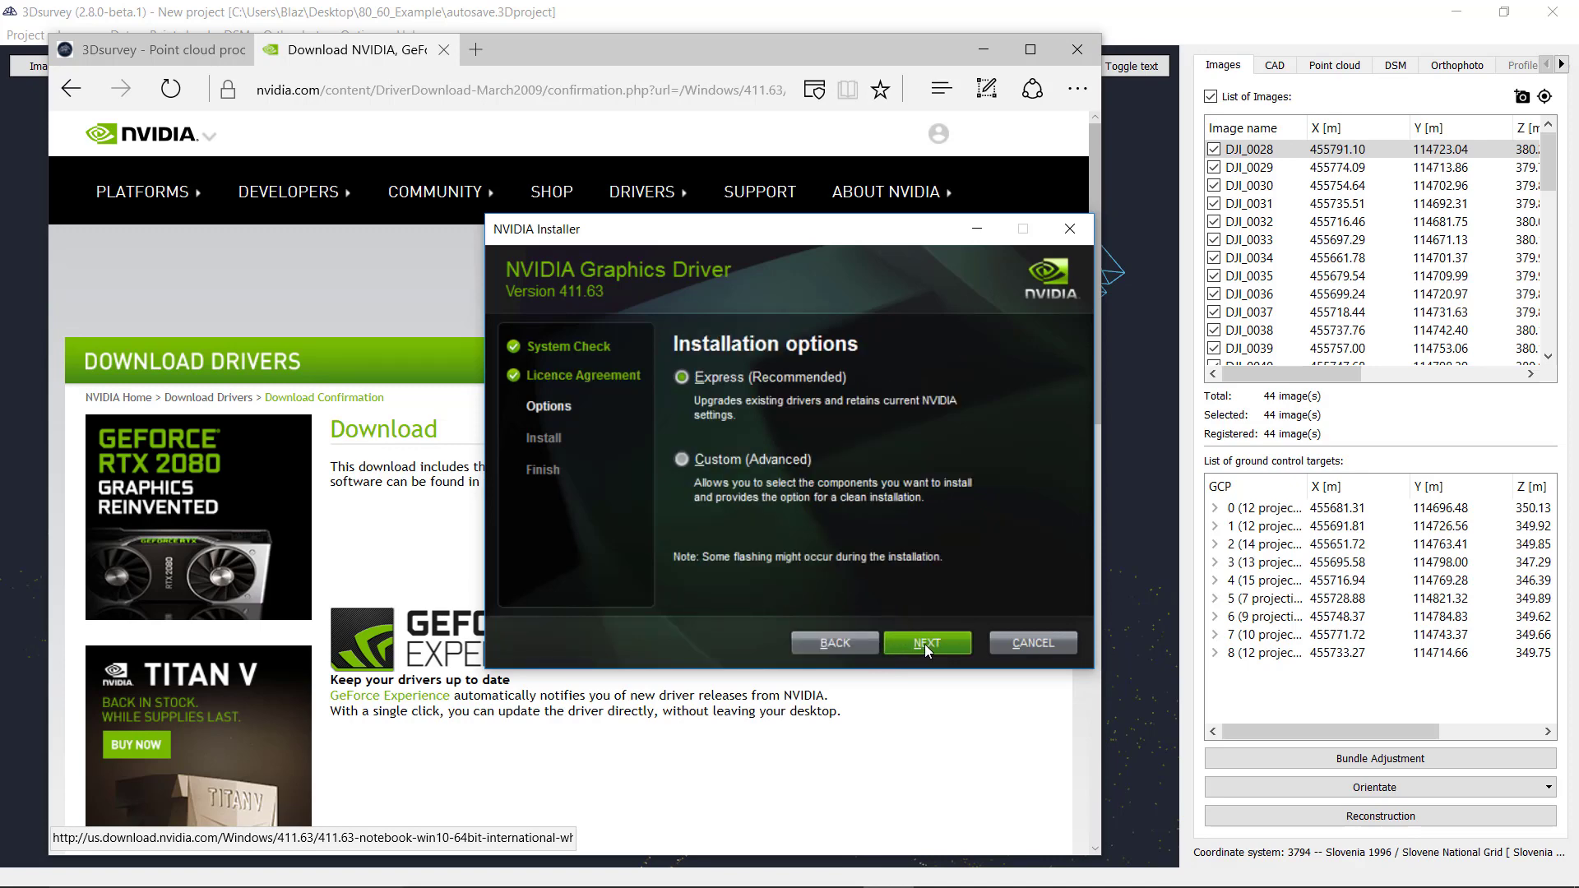
{"action": "left_click", "coordinate": [924, 645]}
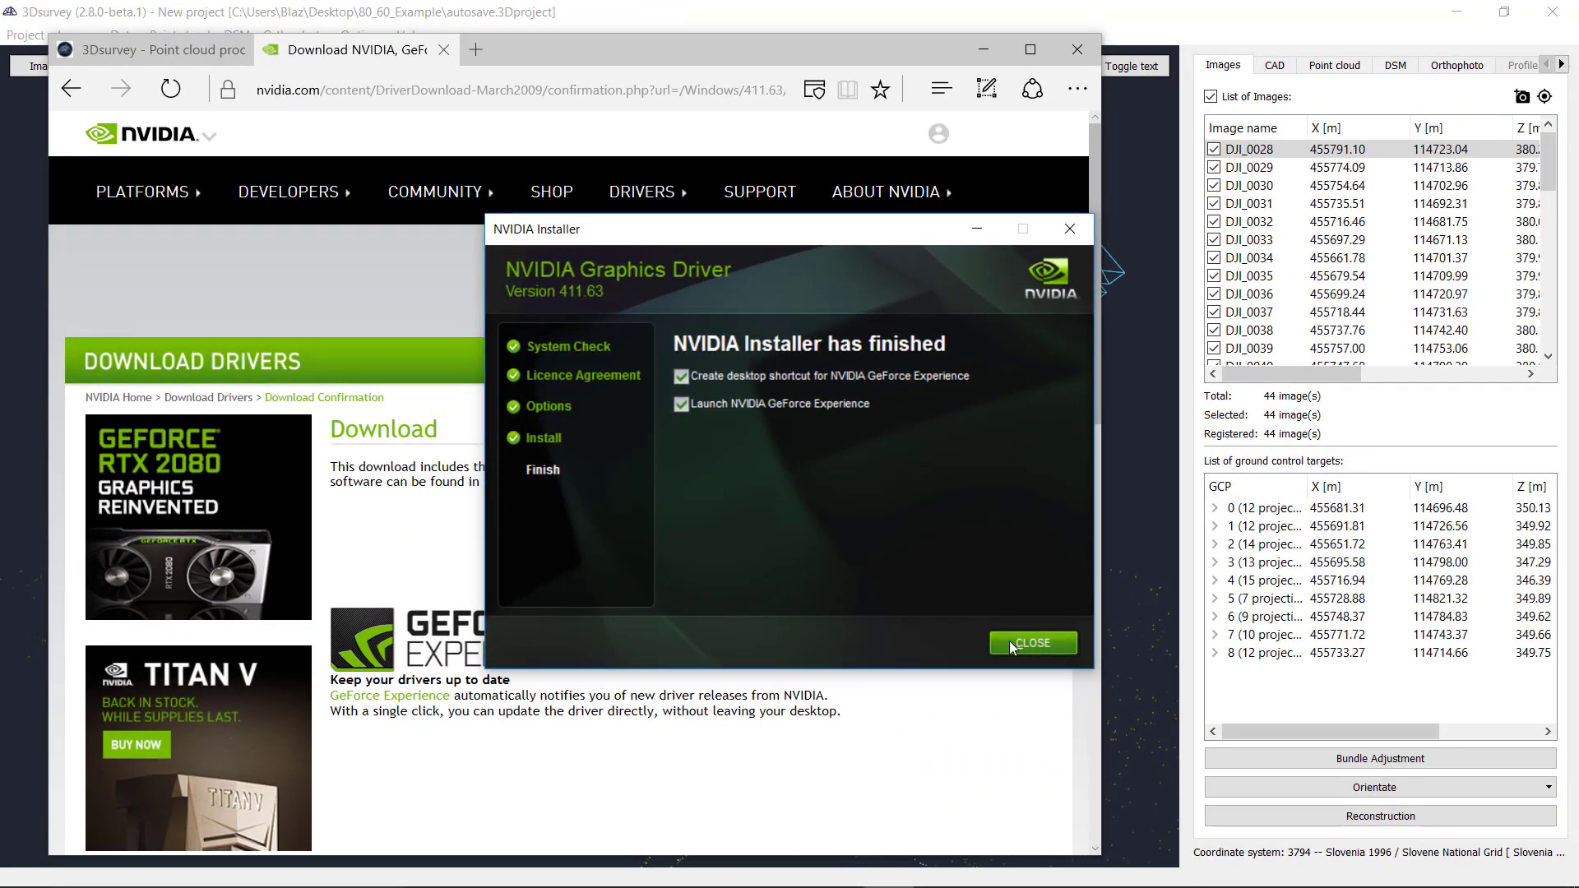
{"action": "left_click", "coordinate": [1011, 640]}
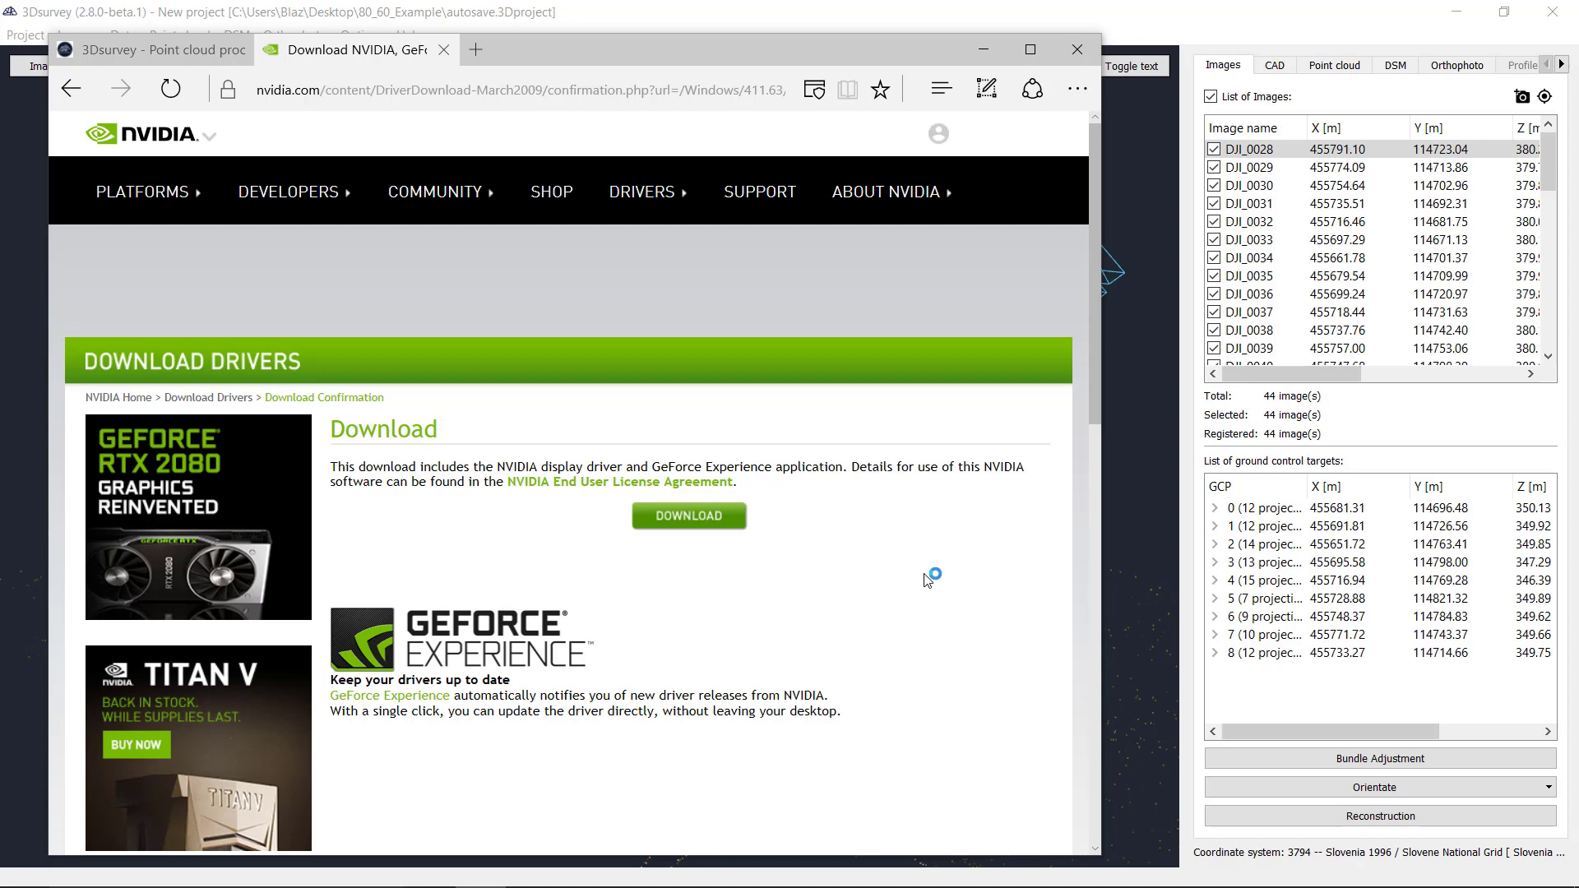
Close the browser with all its tabs and dismiss the GeForce Experience sign-in window.
{"action": "left_click", "coordinate": [1077, 49]}
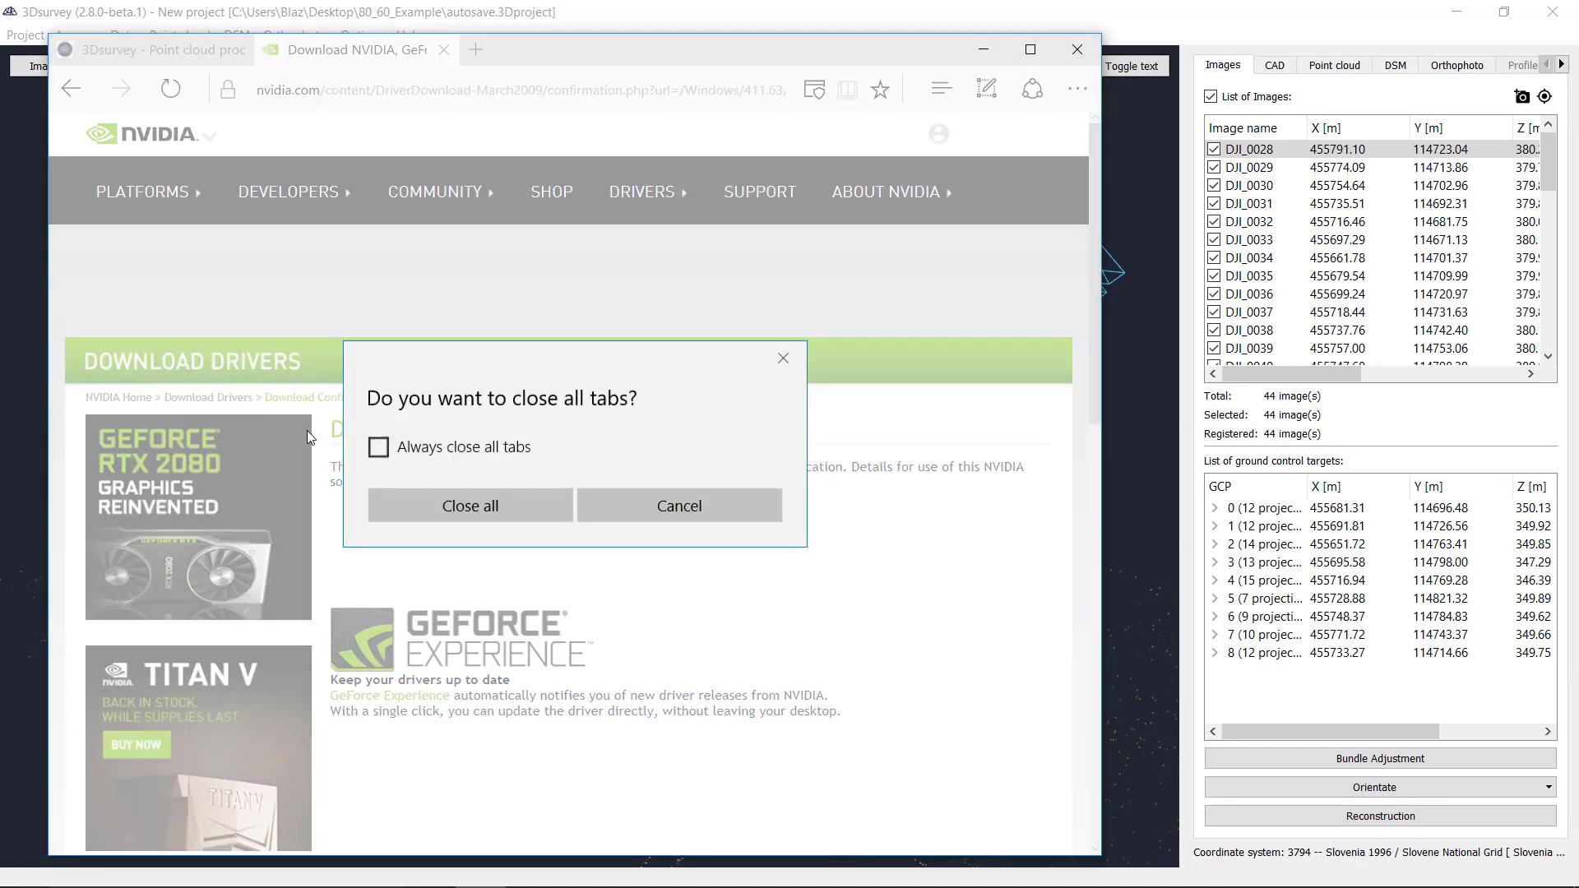
{"action": "left_click", "coordinate": [466, 491]}
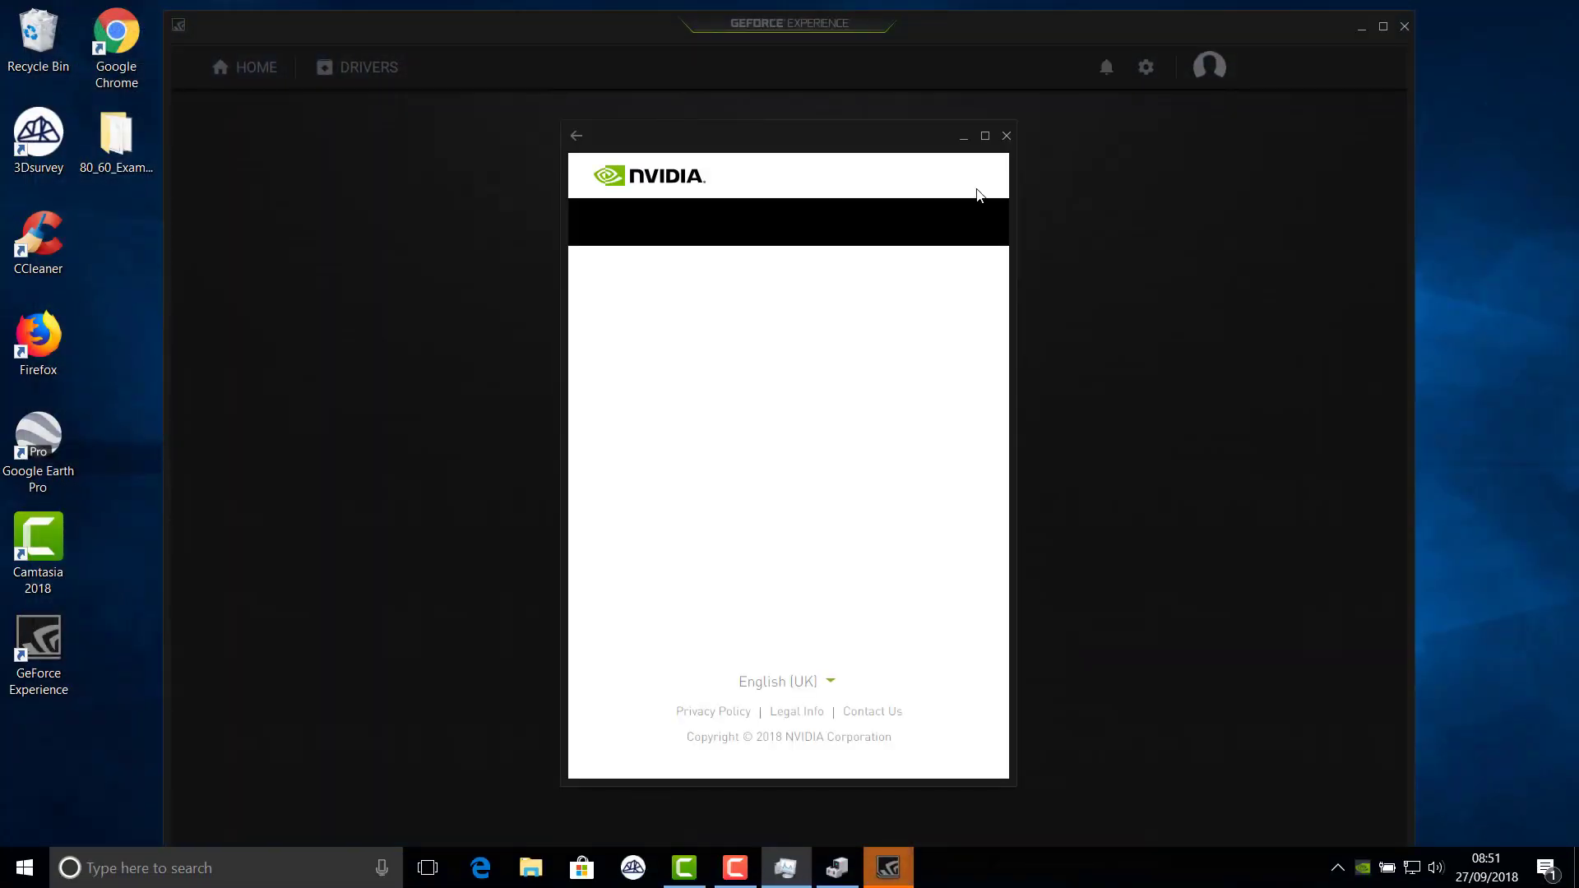
{"action": "left_click", "coordinate": [1007, 136]}
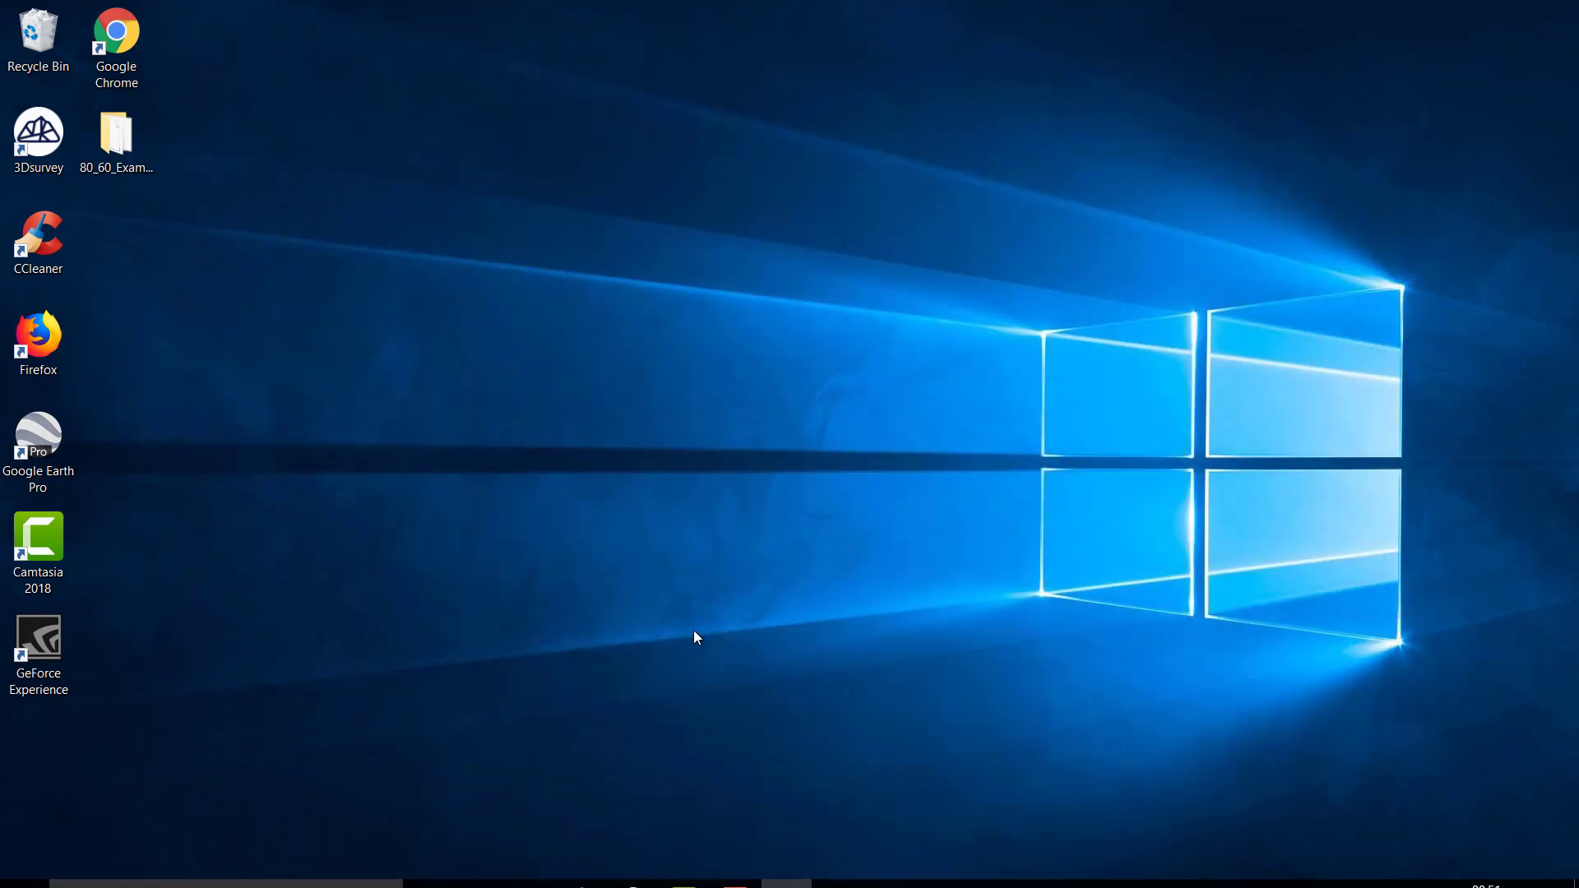
Launch 3Dsurvey and reopen the recent autosave project from the 80_60_Example folder.
{"action": "mouse_move", "coordinate": [629, 882]}
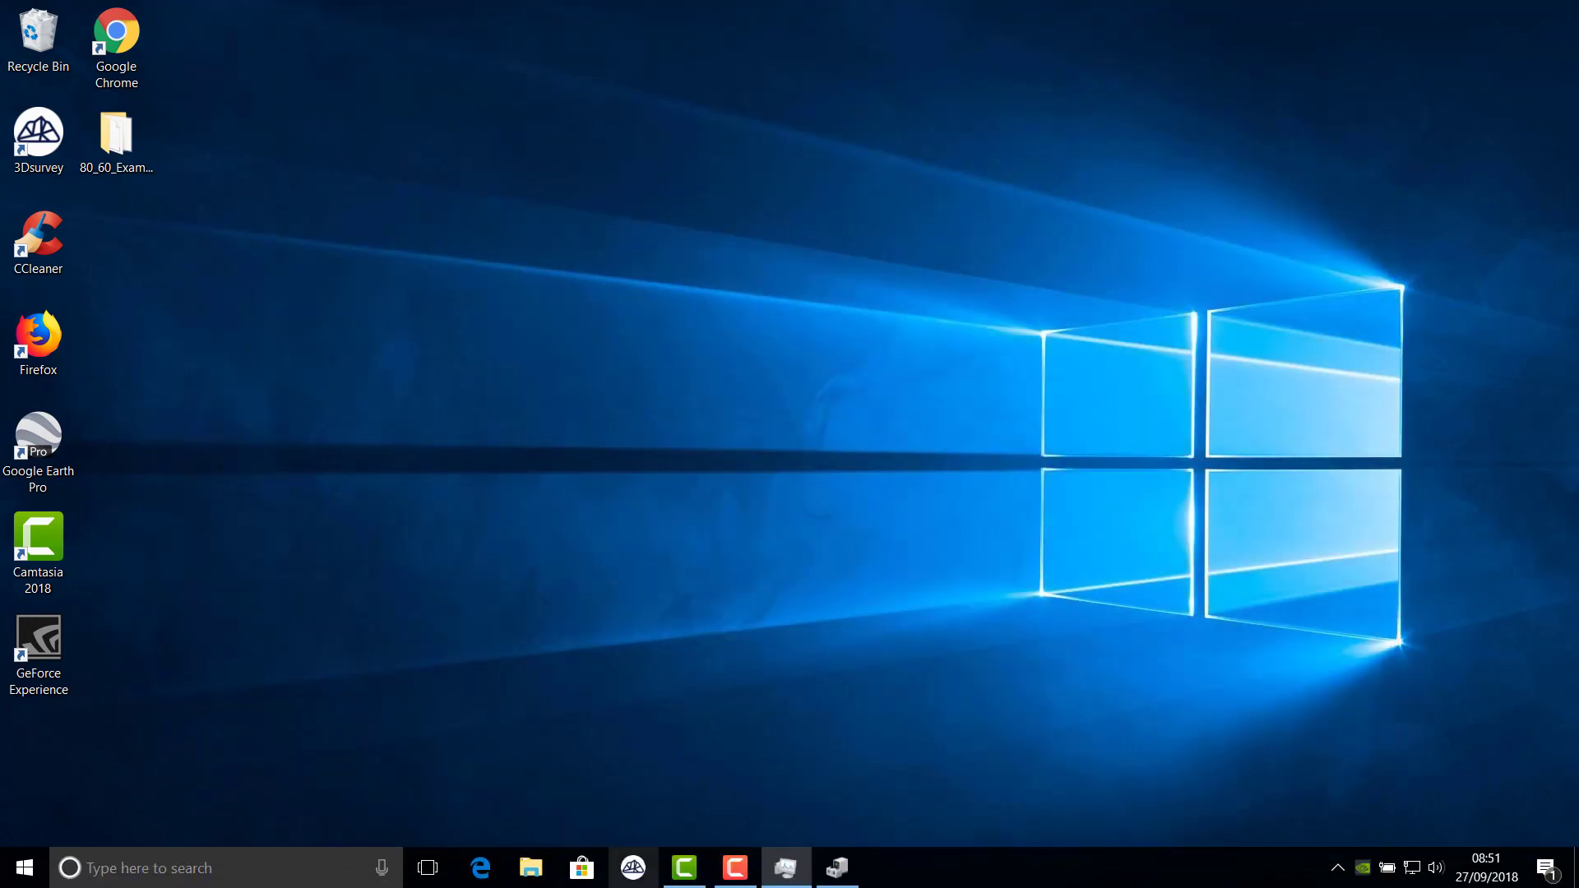
{"action": "left_click", "coordinate": [640, 879]}
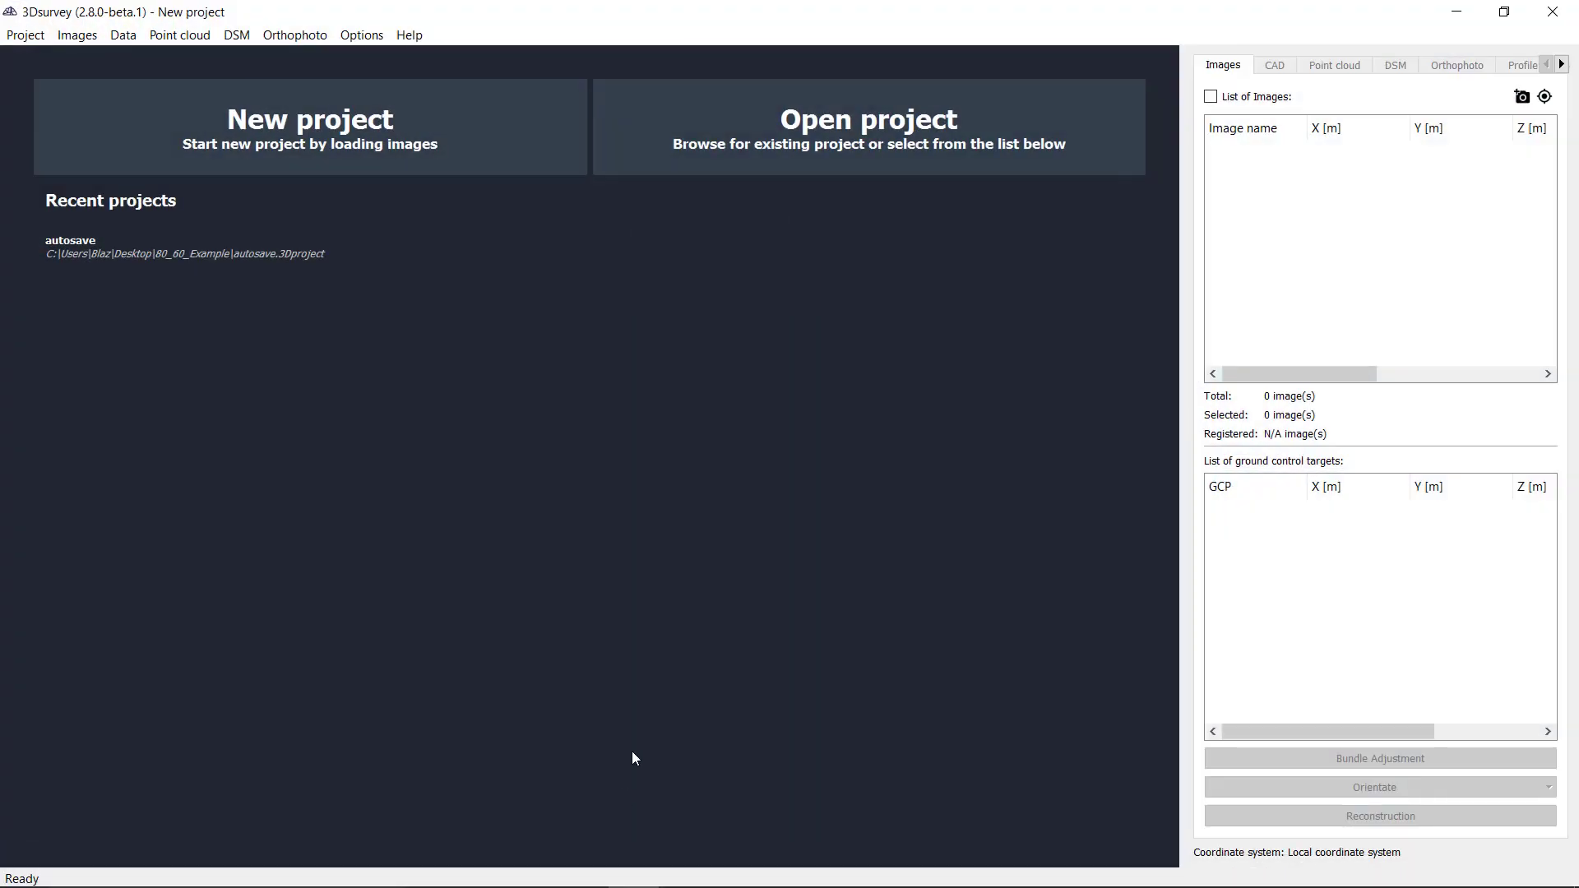
{"action": "left_click", "coordinate": [217, 259]}
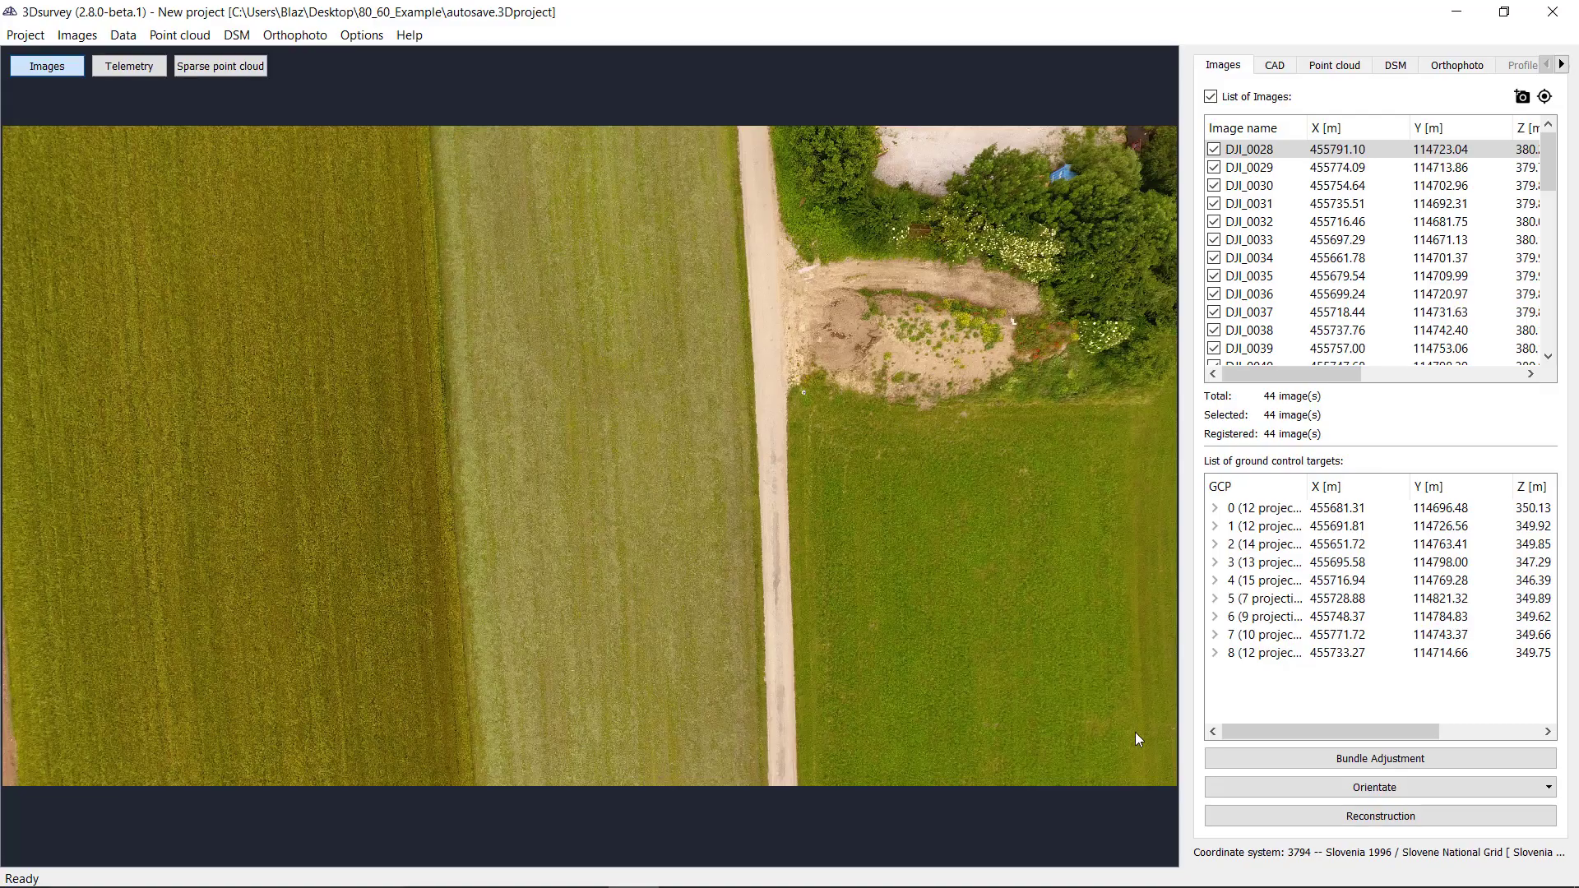
Start the dense reconstruction of the project's images with the reconstruction level set to High.
{"action": "left_click", "coordinate": [1349, 821]}
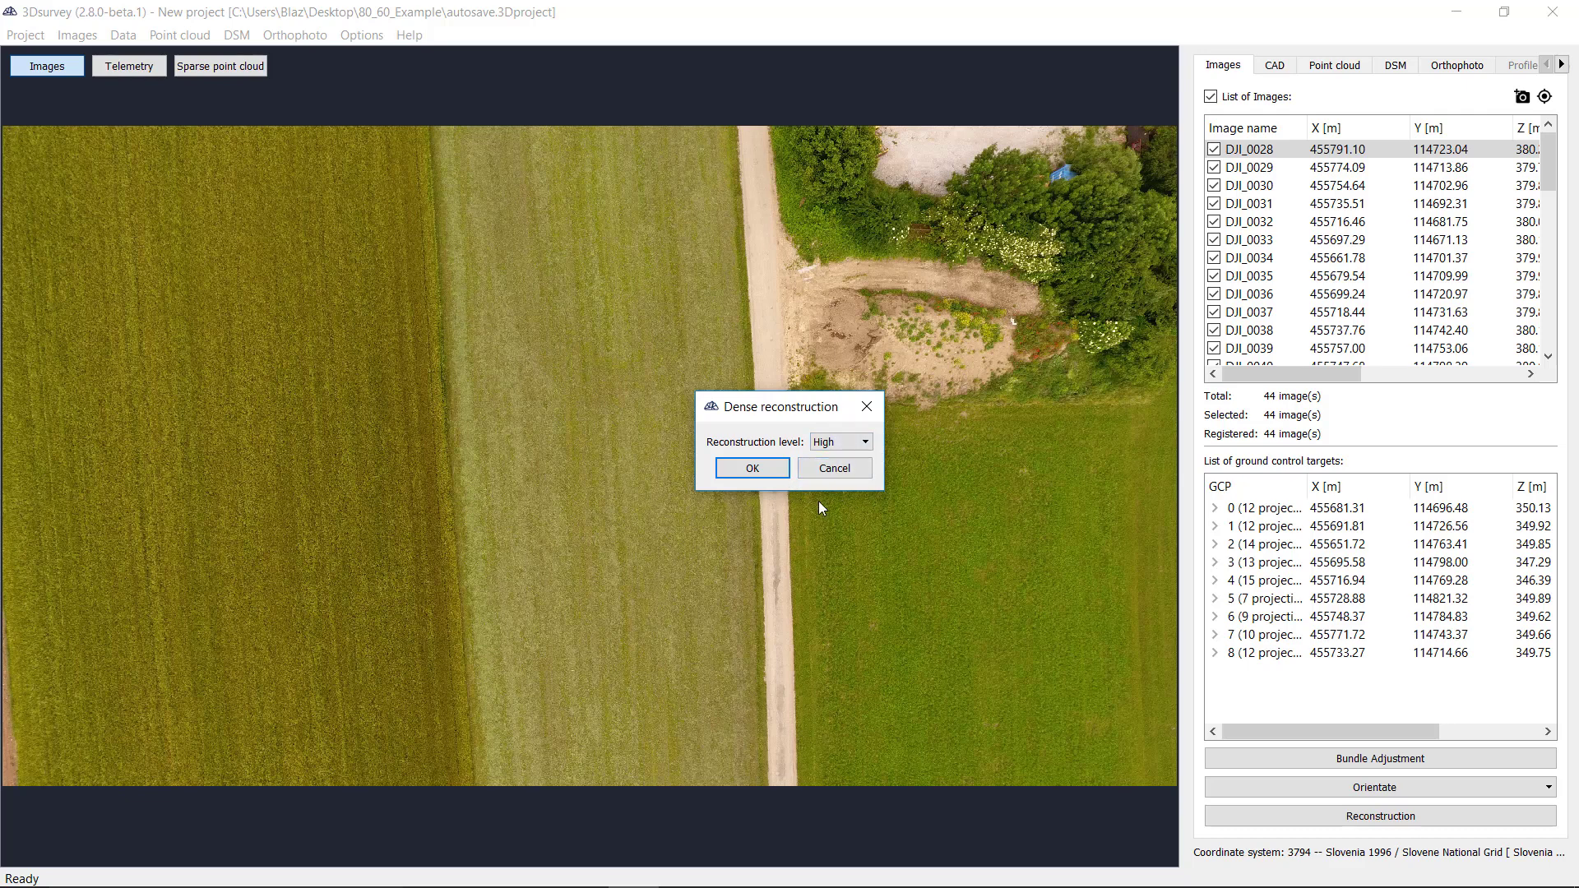
{"action": "left_click", "coordinate": [866, 444]}
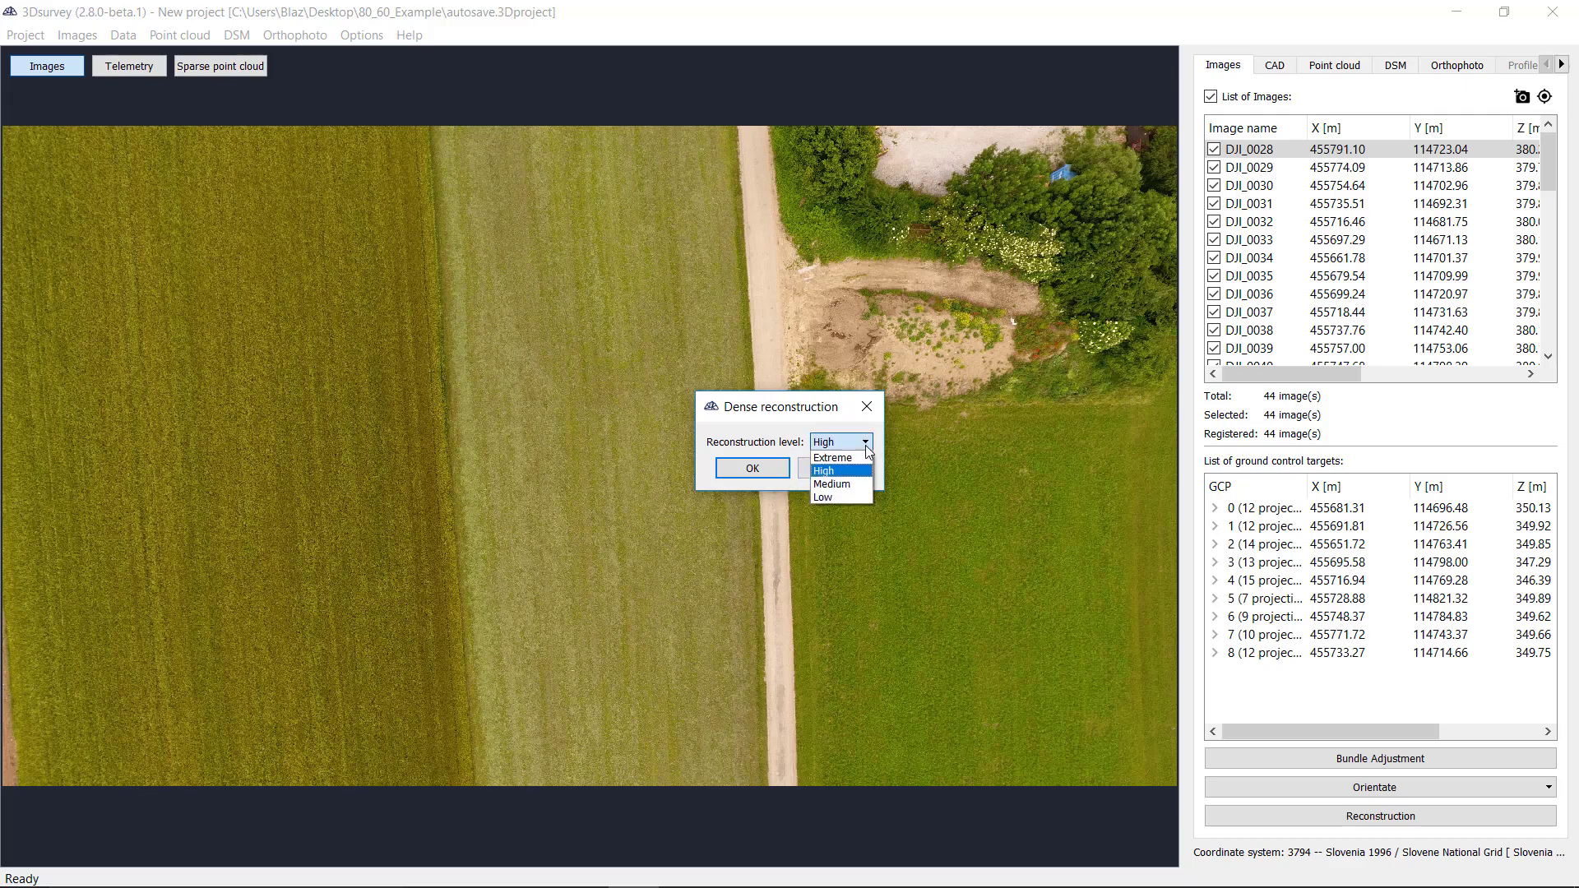
{"action": "left_click", "coordinate": [853, 473]}
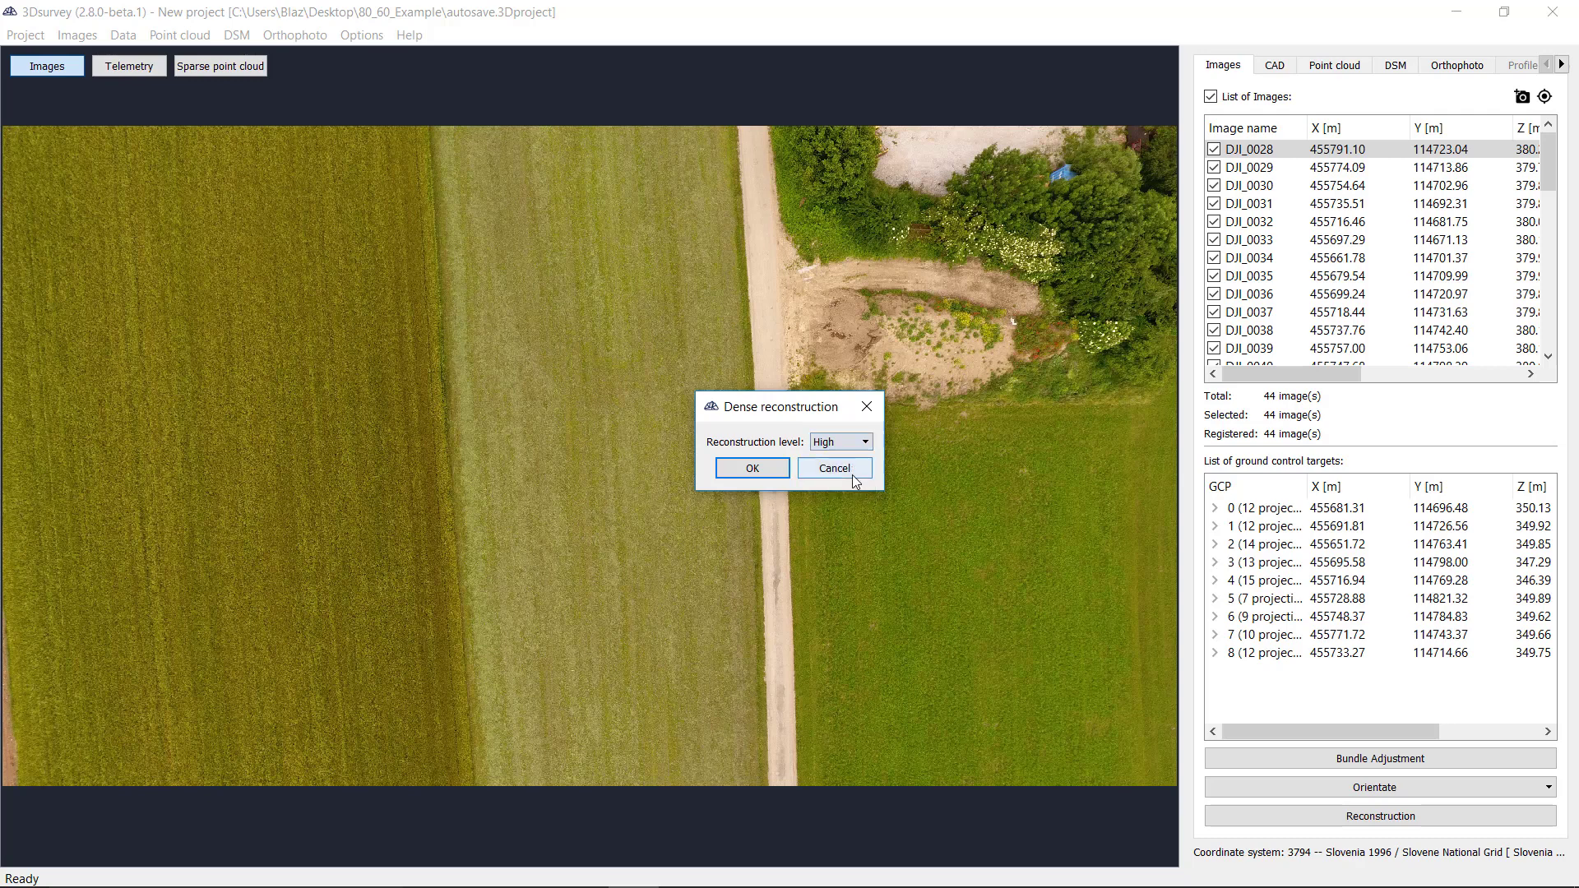
{"action": "left_click", "coordinate": [748, 480]}
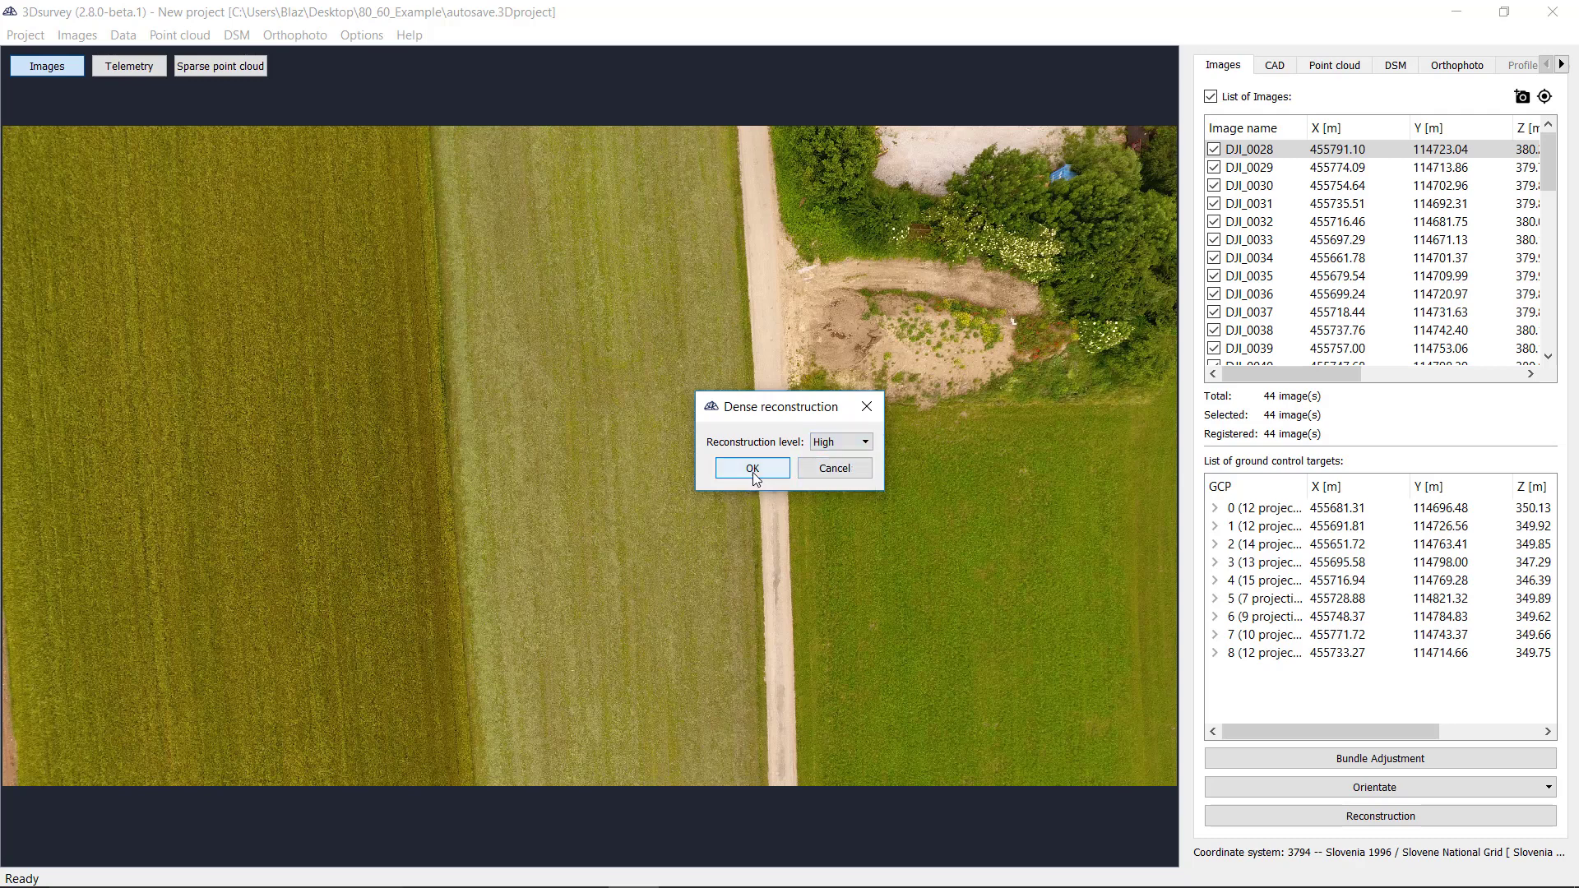